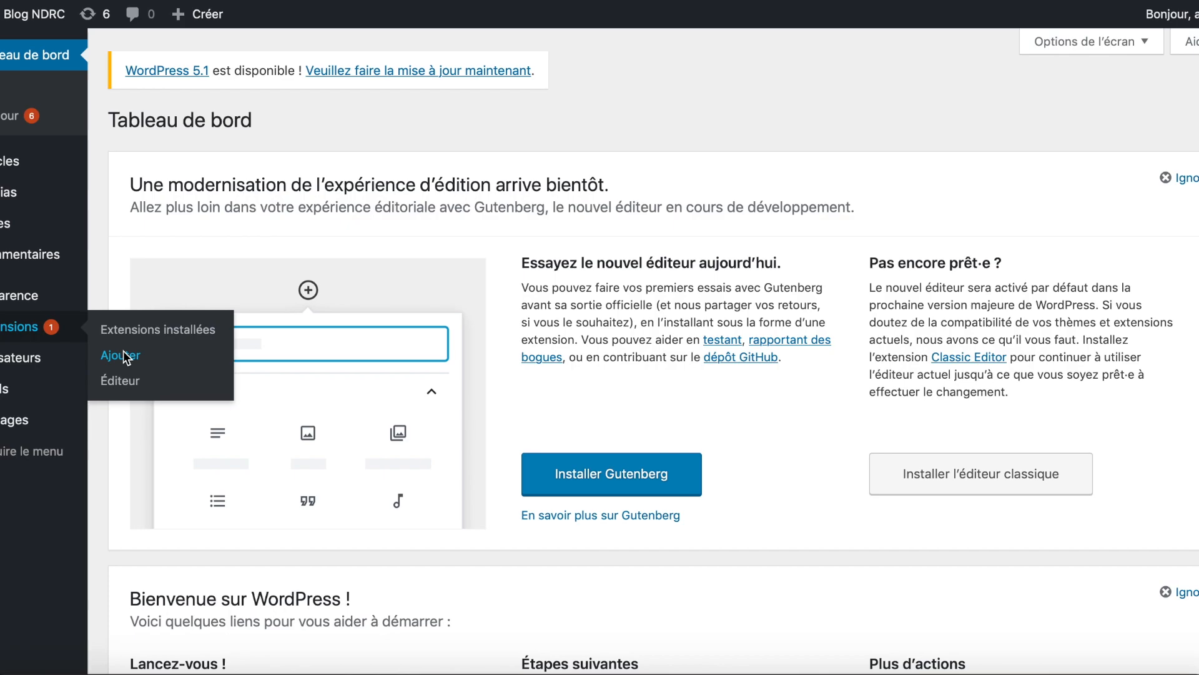
Step: Open the page for adding new extensions and look through the featured ones
left_click(120, 355)
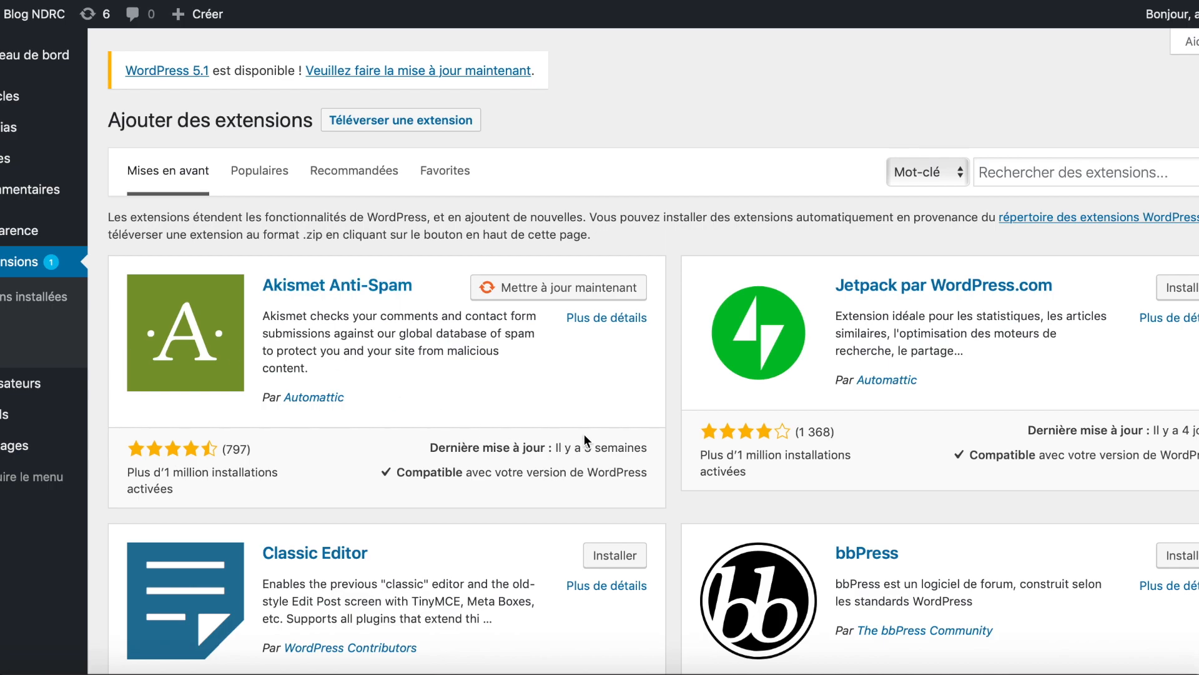
scroll(583, 434, "down", 10)
scroll(583, 434, "down", 5)
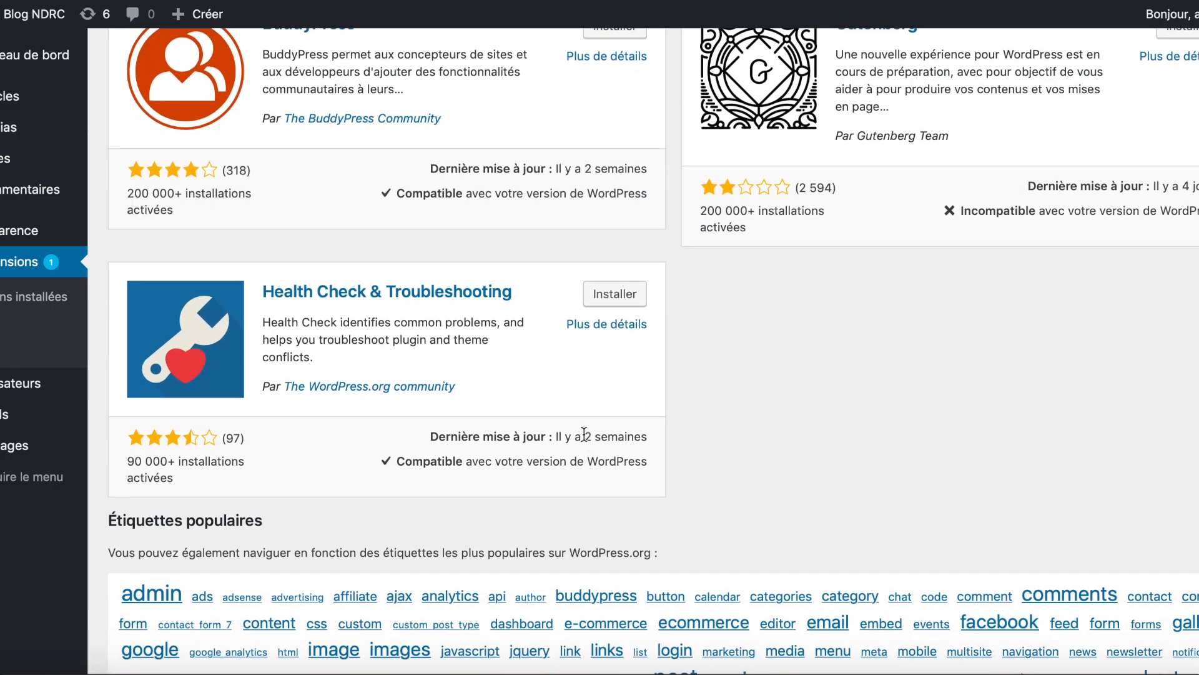
scroll(584, 433, "up", 15)
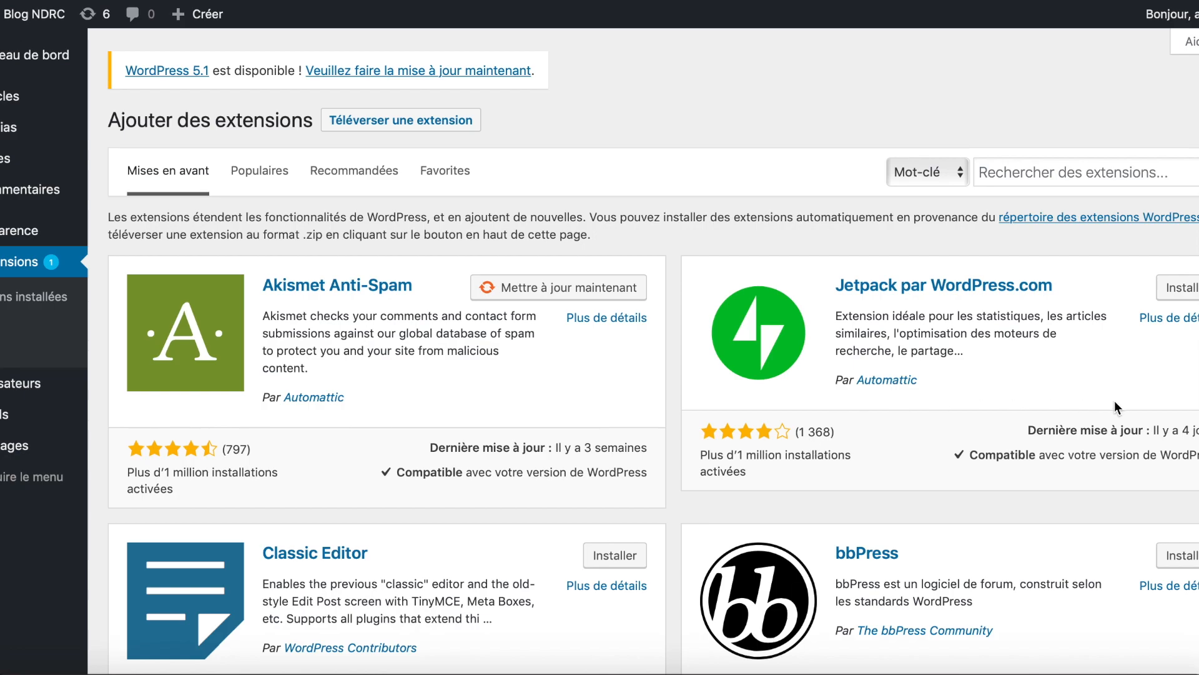
Step: Search the extensions for "smart slider 3", and install and activate Smart Slider 3
left_click(1053, 172)
type("smart slider 3")
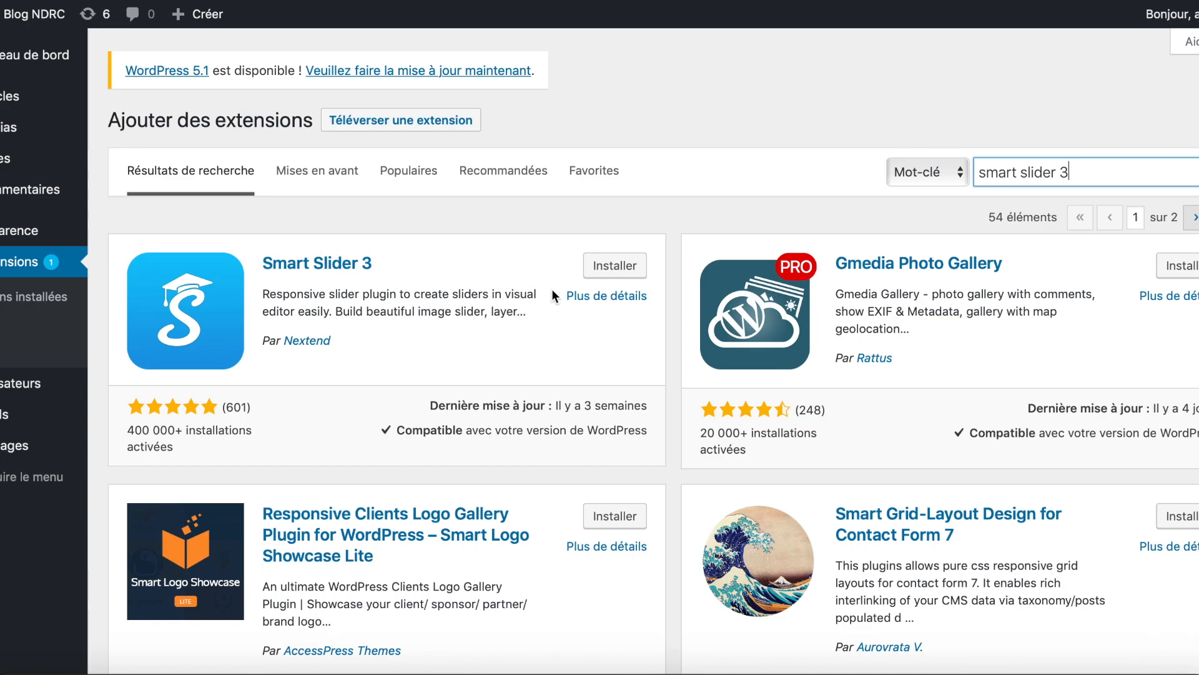
left_click(629, 268)
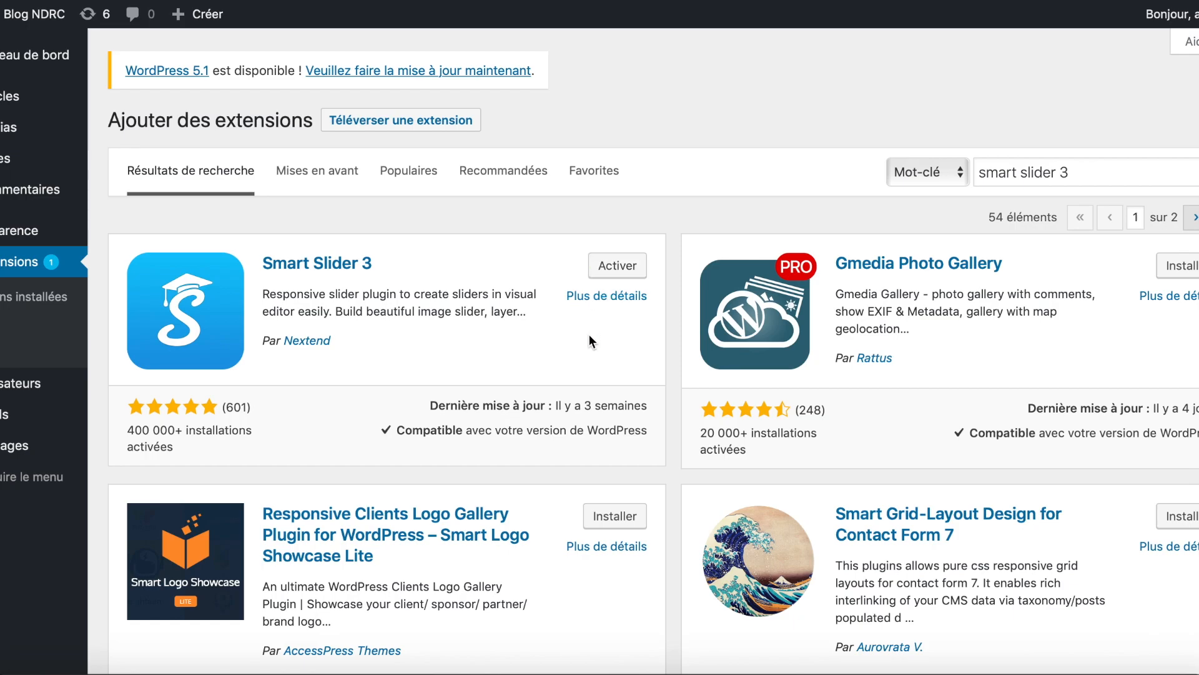
left_click(636, 267)
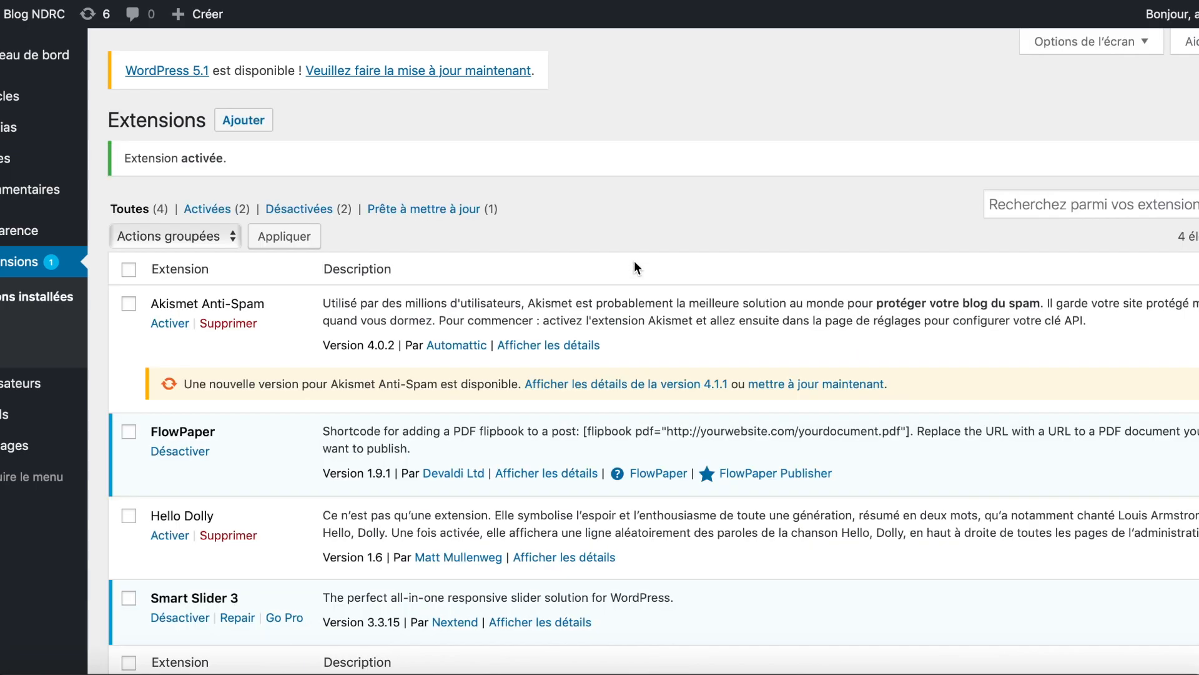
Step: Open the details of the installed Smart Slider 3 extension and read through its description
scroll(634, 267, "down", 3)
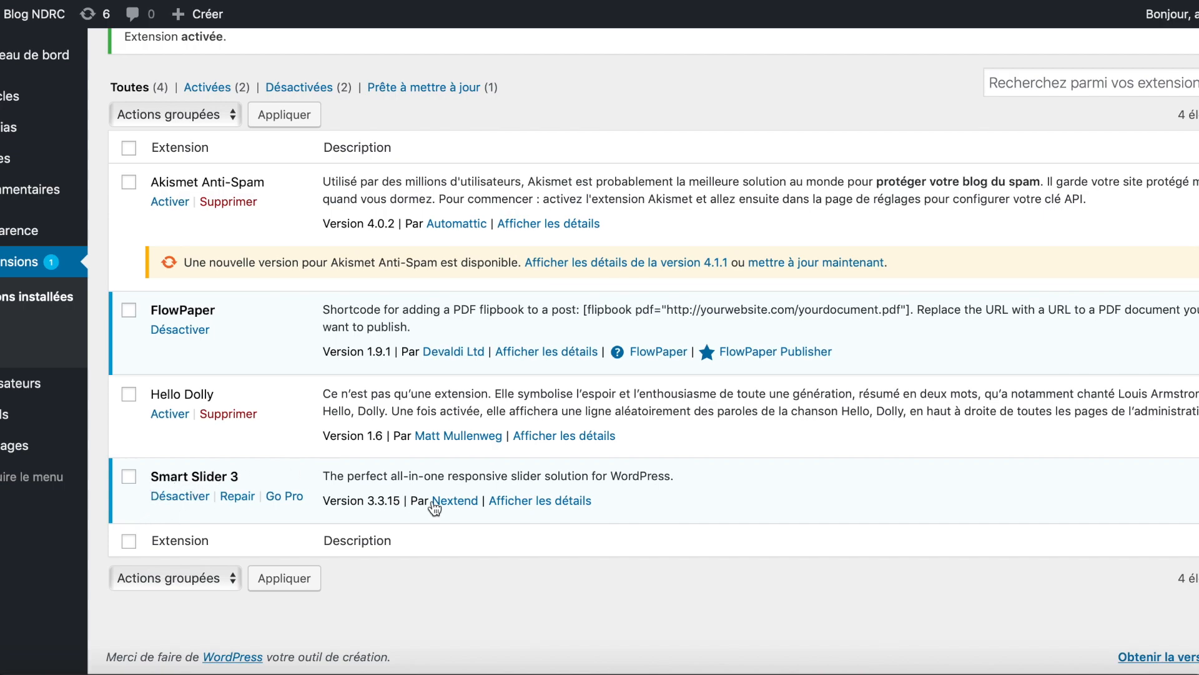
left_click(556, 501)
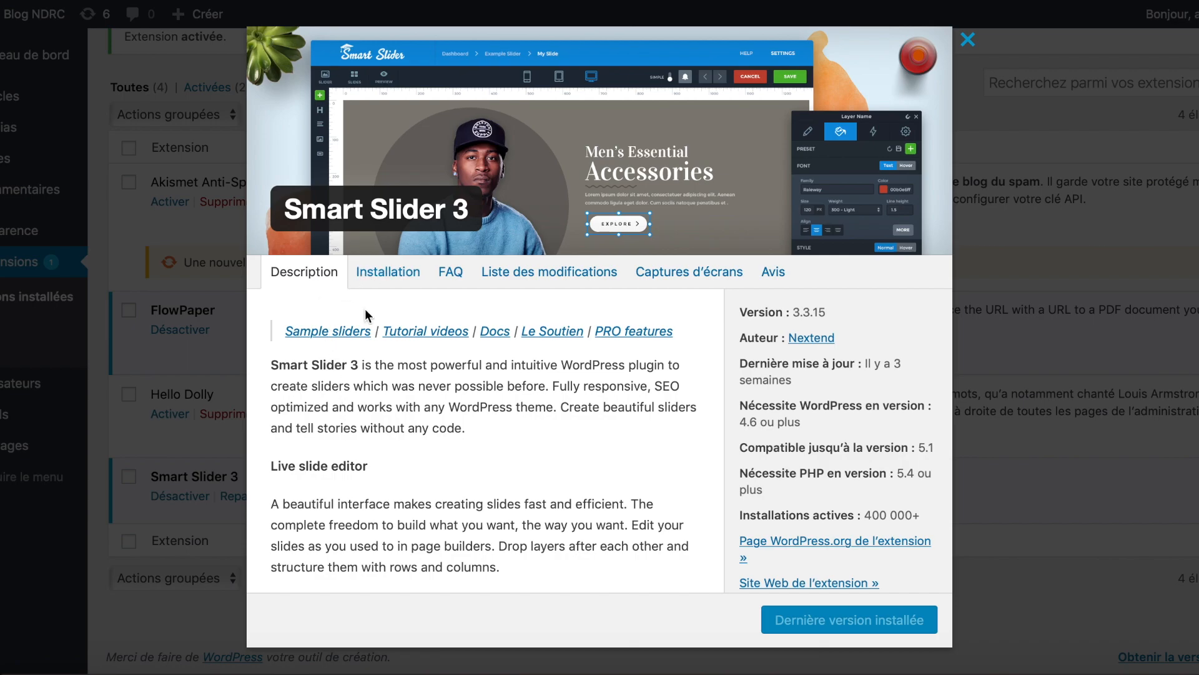
scroll(364, 413, "down", 1)
scroll(364, 414, "down", 12)
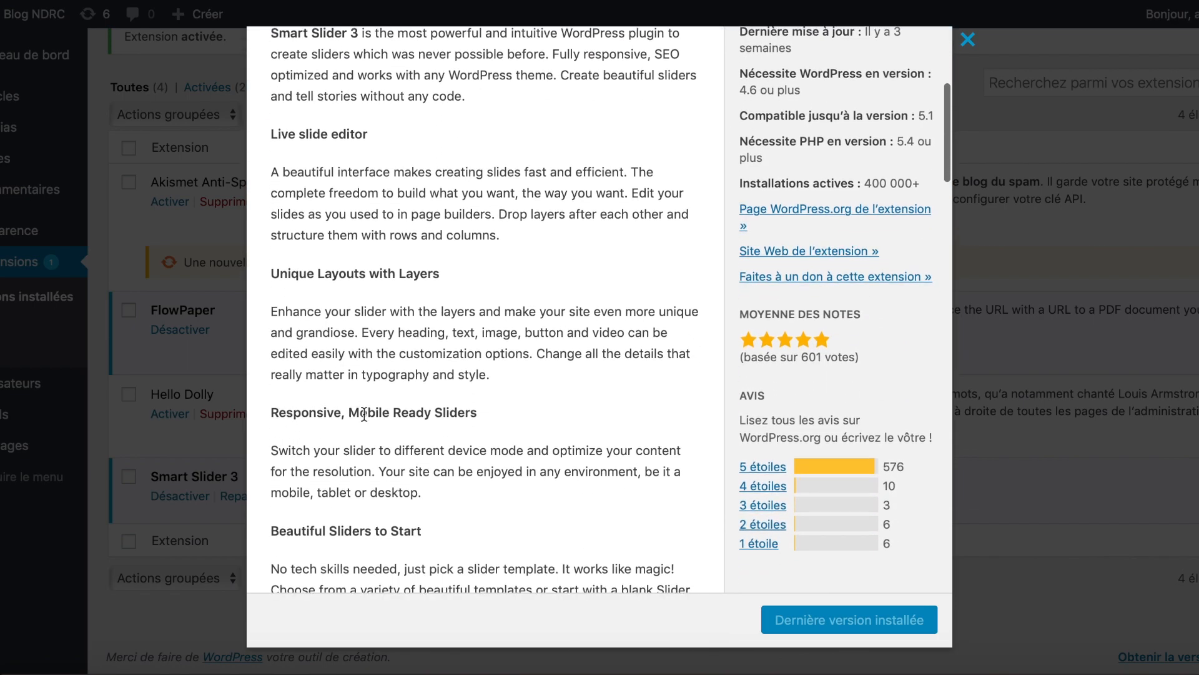
scroll(364, 413, "down", 5)
scroll(331, 338, "up", 15)
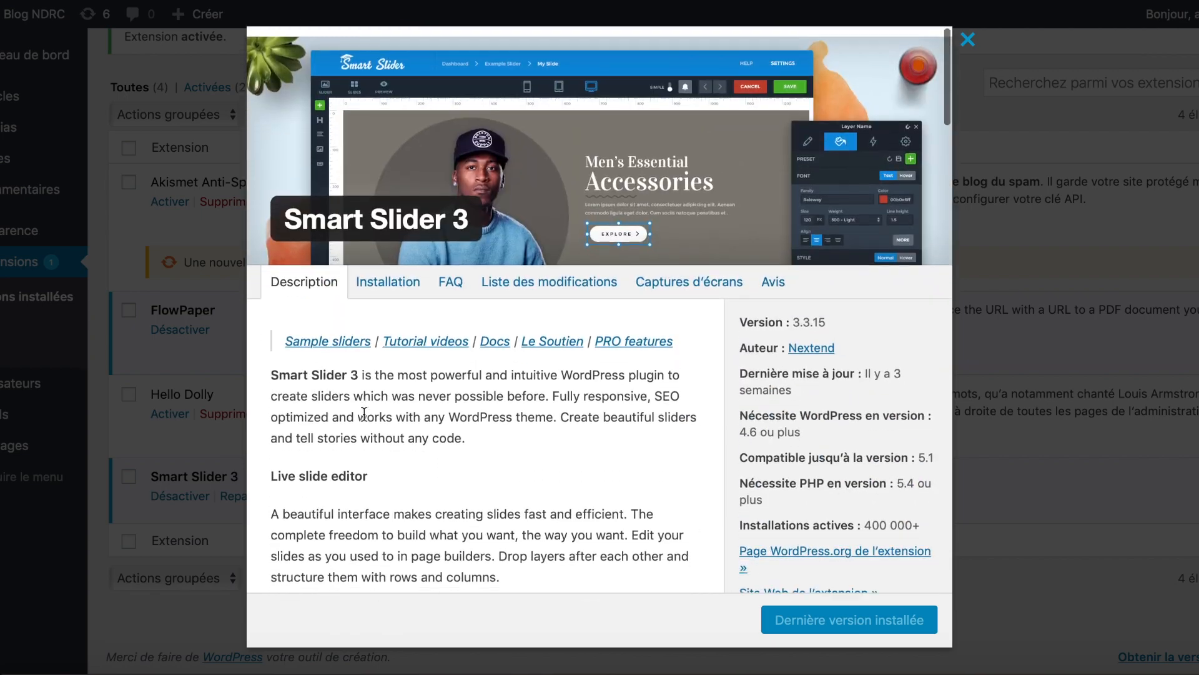
Step: Review the installation instructions and screenshots of Smart Slider 3, and close its details
left_click(378, 282)
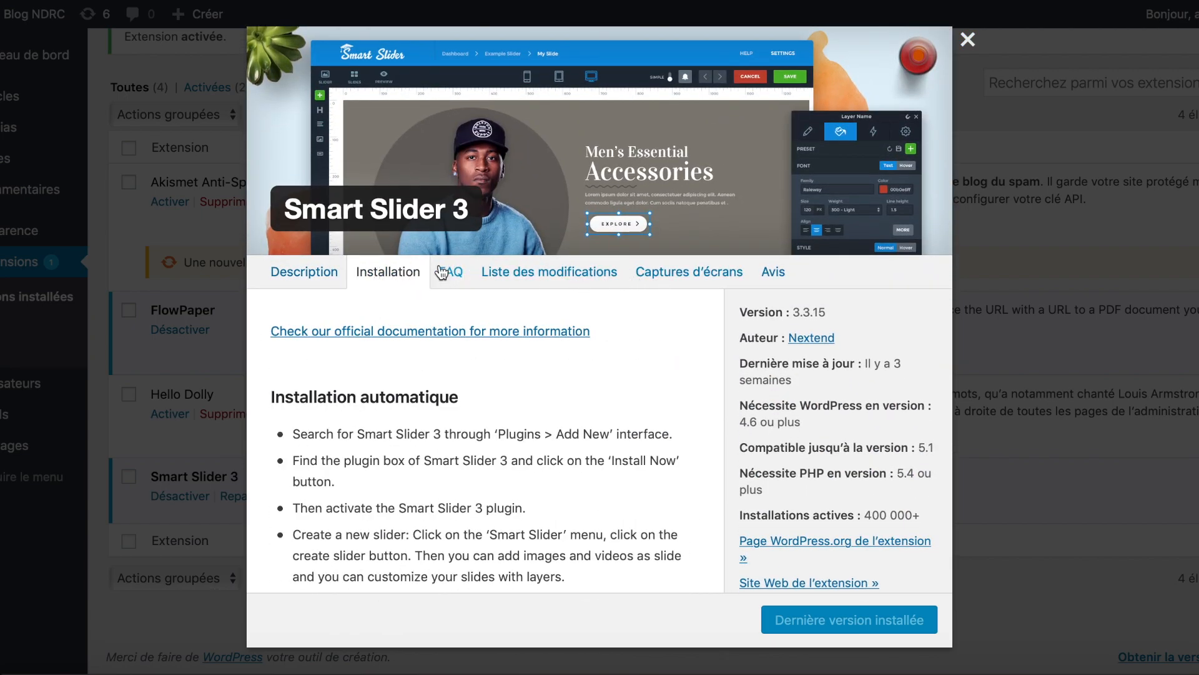
left_click(699, 280)
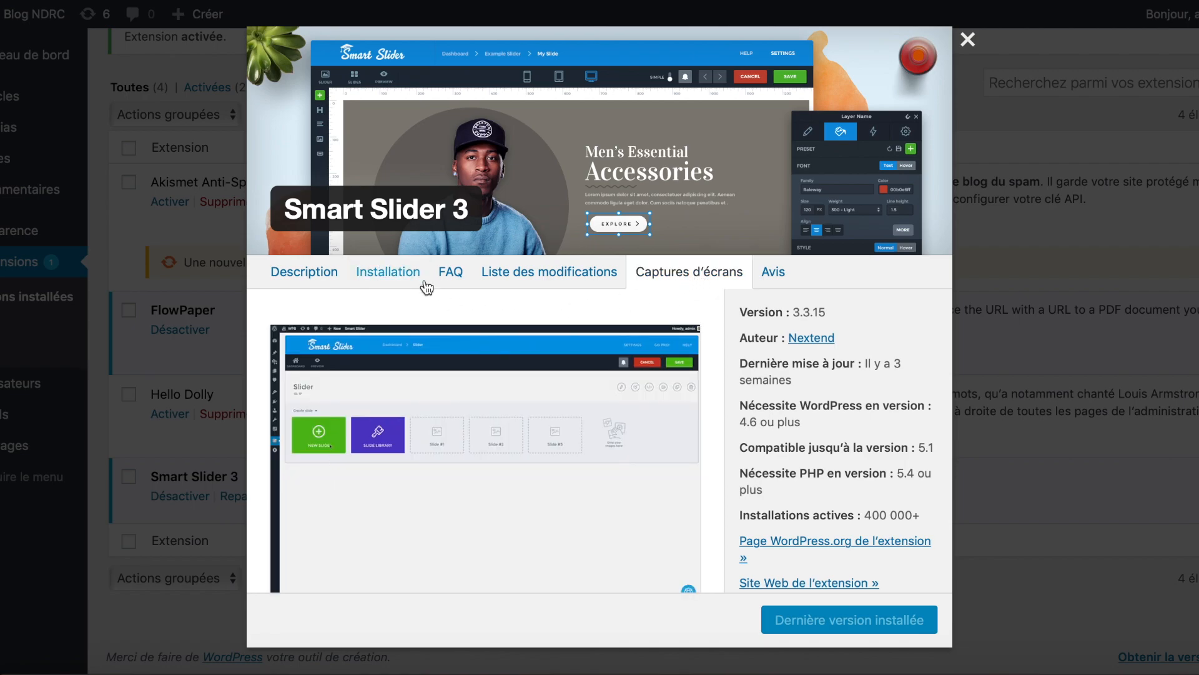
scroll(613, 364, "down", 2)
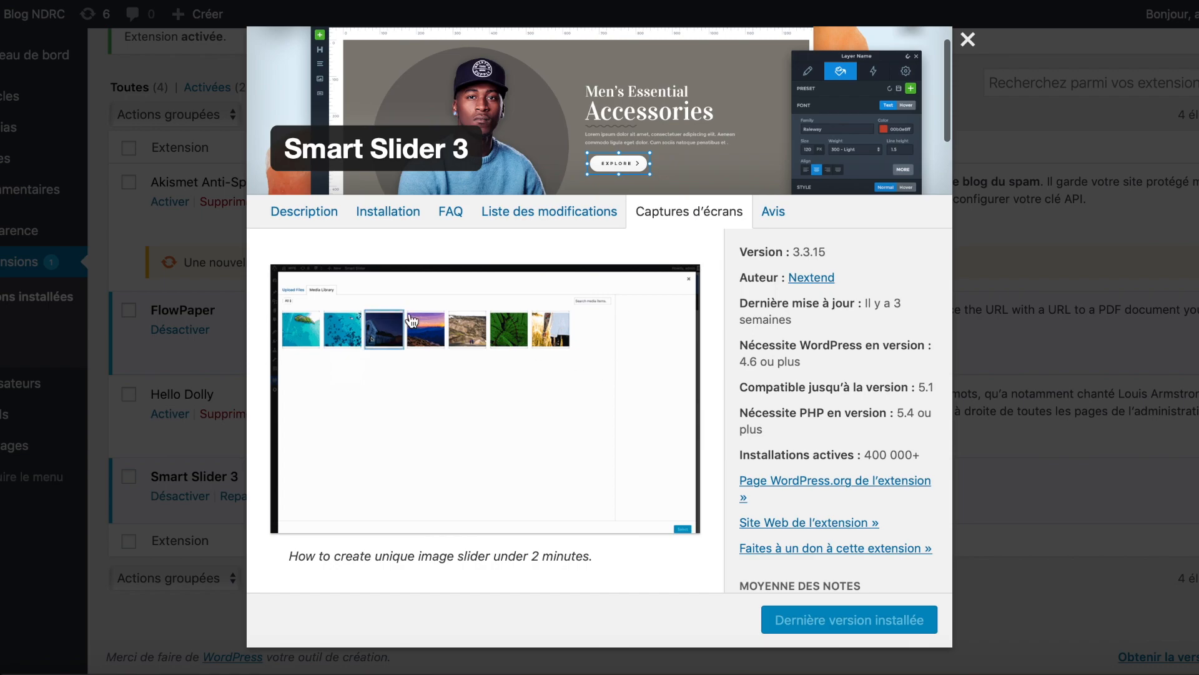
scroll(689, 461, "down", 6)
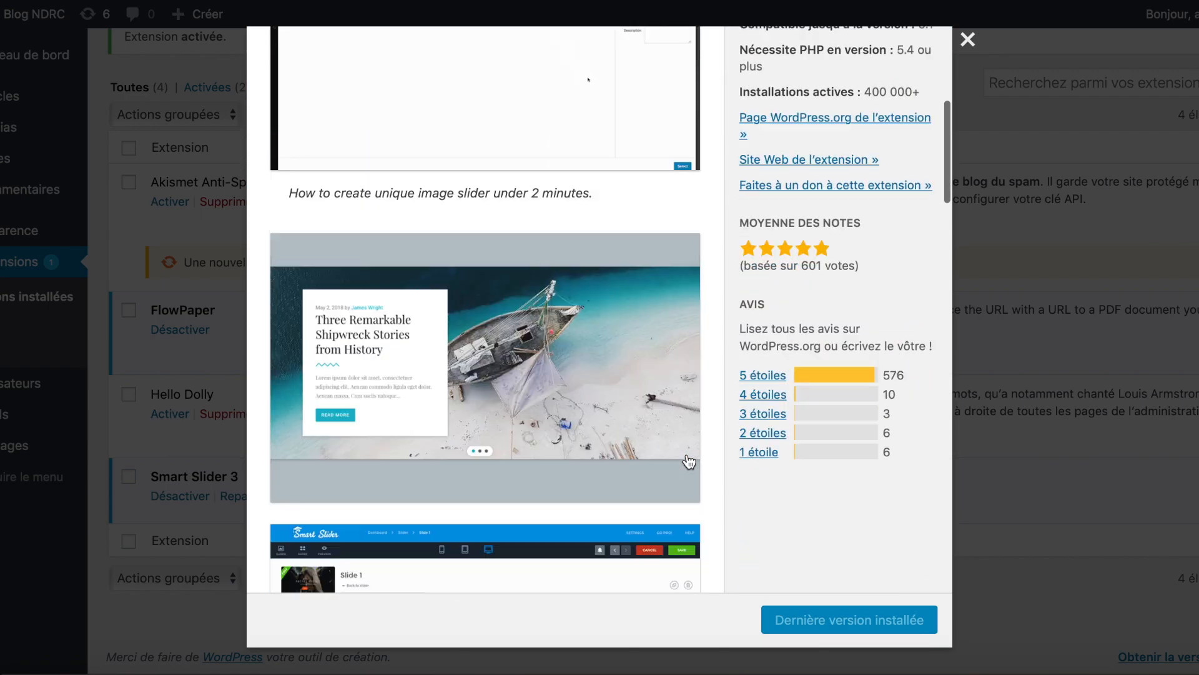
scroll(689, 461, "down", 5)
scroll(689, 460, "up", 2)
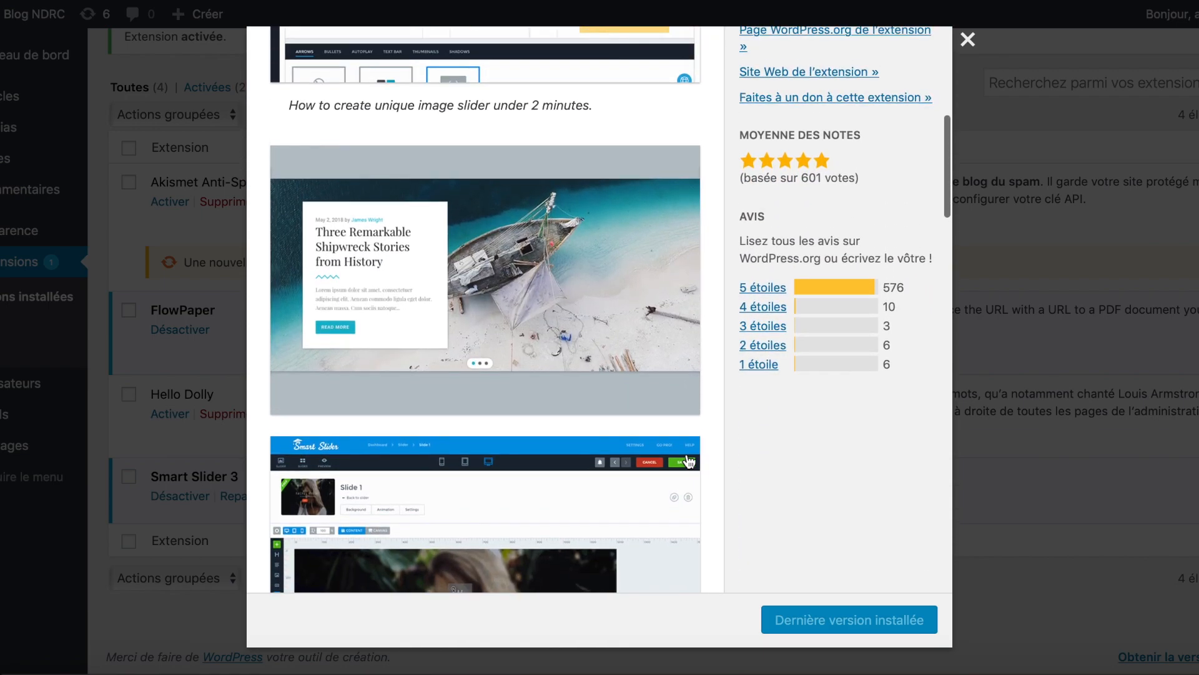
scroll(455, 373, "down", 4)
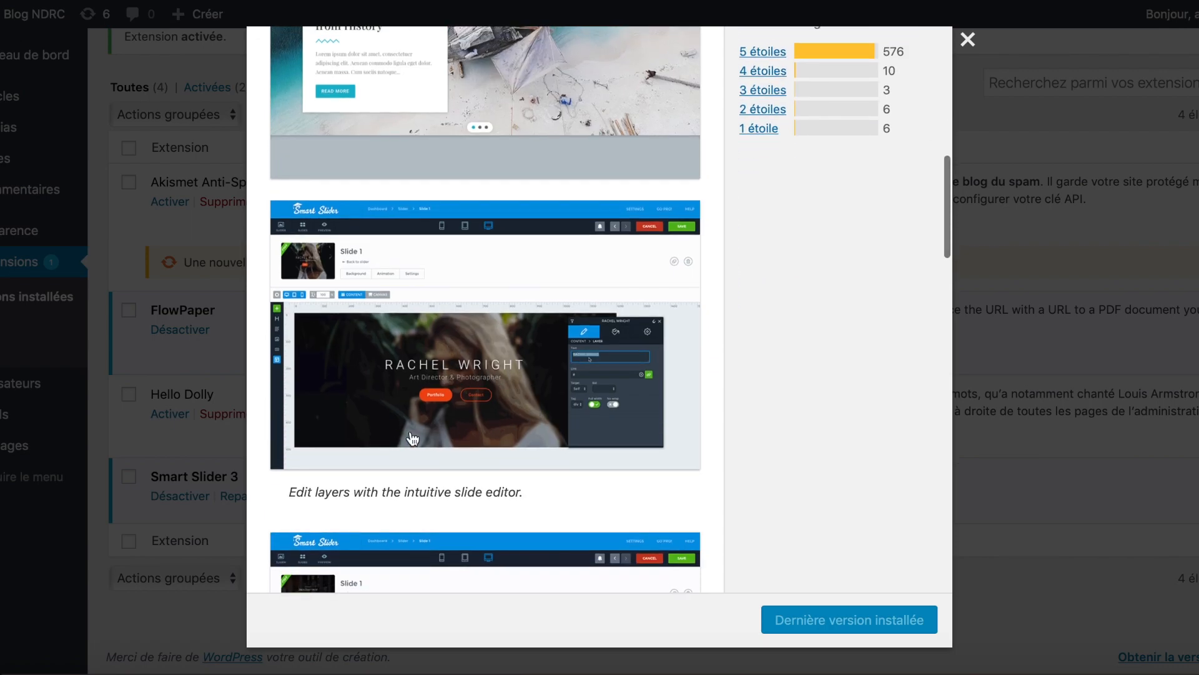
scroll(456, 233, "up", 3)
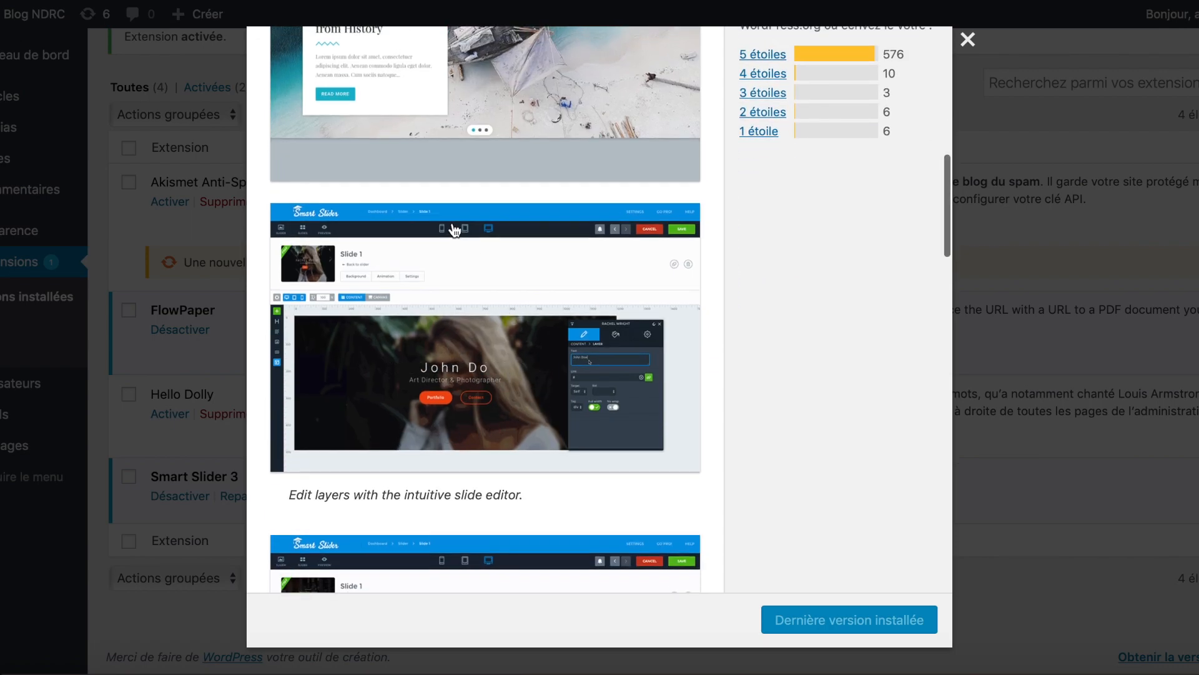
scroll(455, 232, "down", 6)
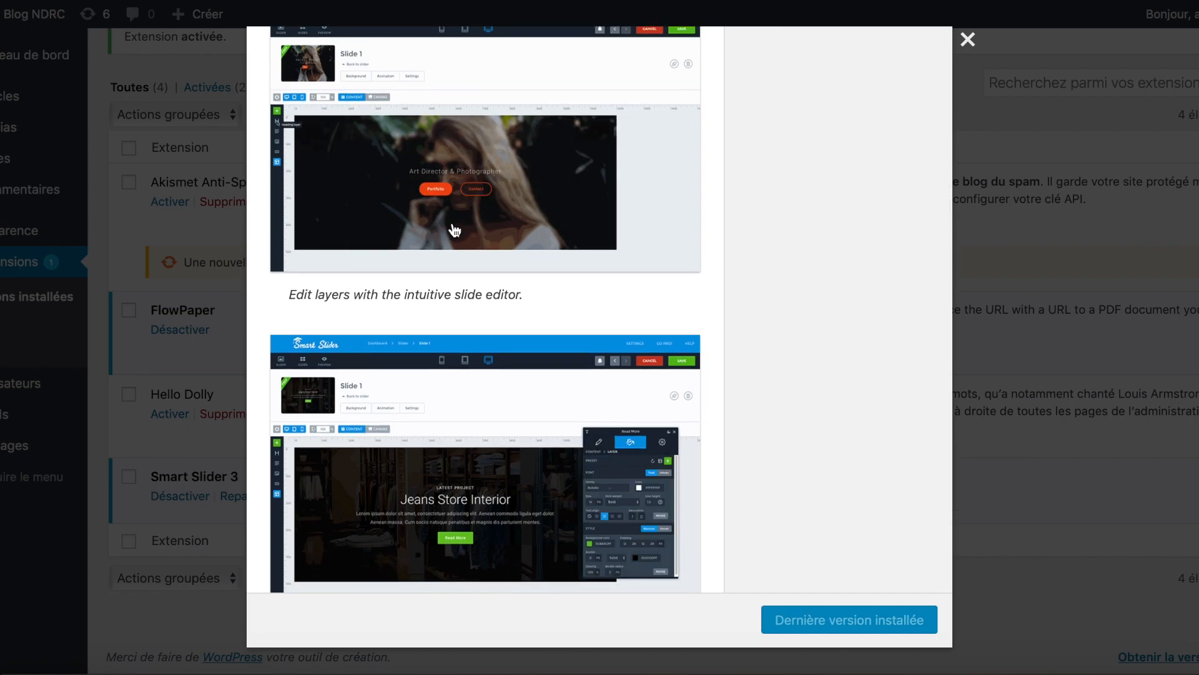
scroll(454, 231, "down", 3)
scroll(550, 396, "down", 11)
scroll(550, 391, "down", 1)
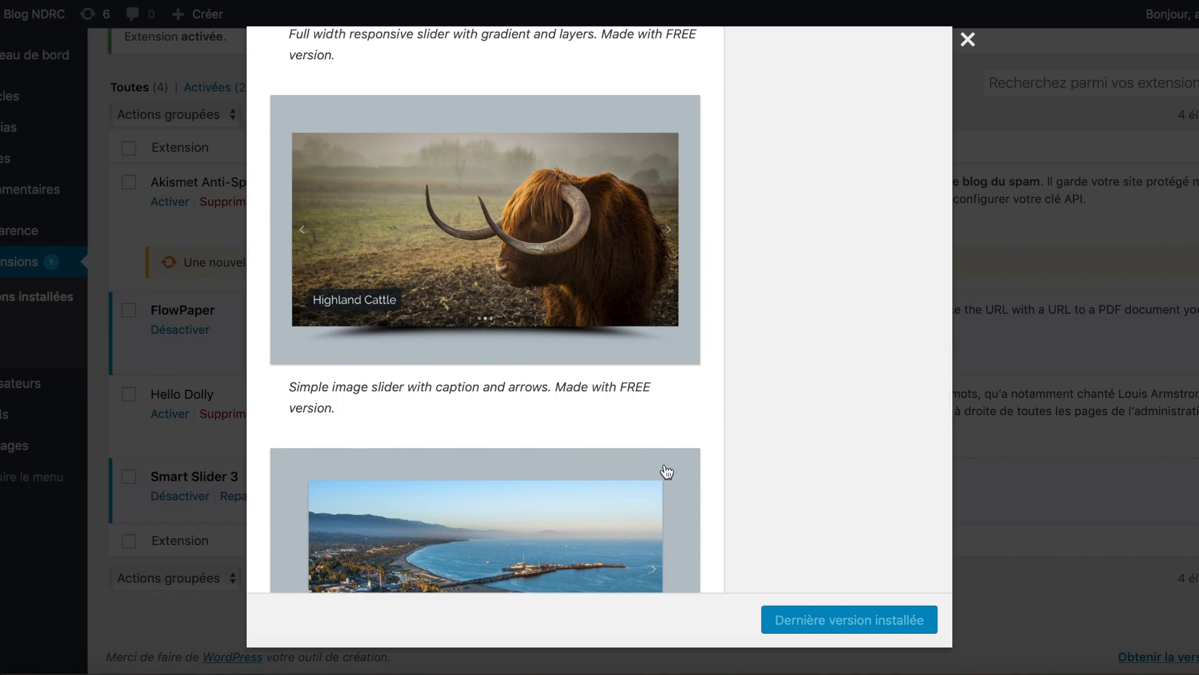
scroll(667, 472, "down", 4)
scroll(862, 297, "up", 5)
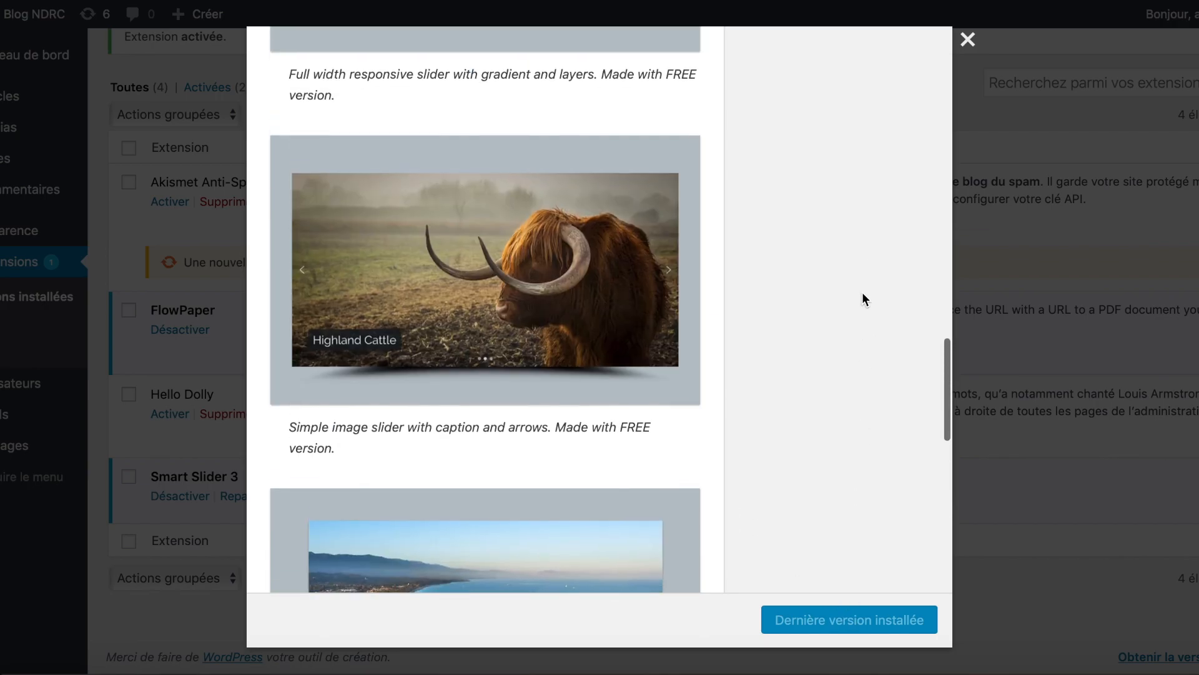
left_click(967, 42)
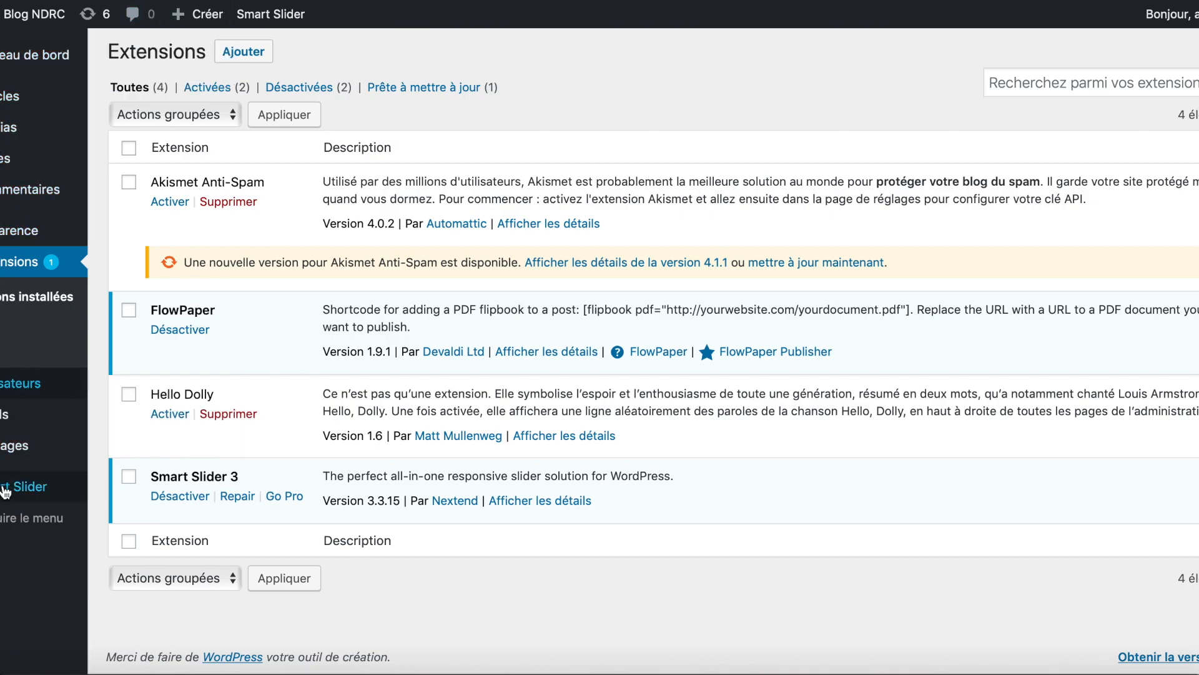
Step: Go to the Smart Slider dashboard and open its template library
left_click(38, 497)
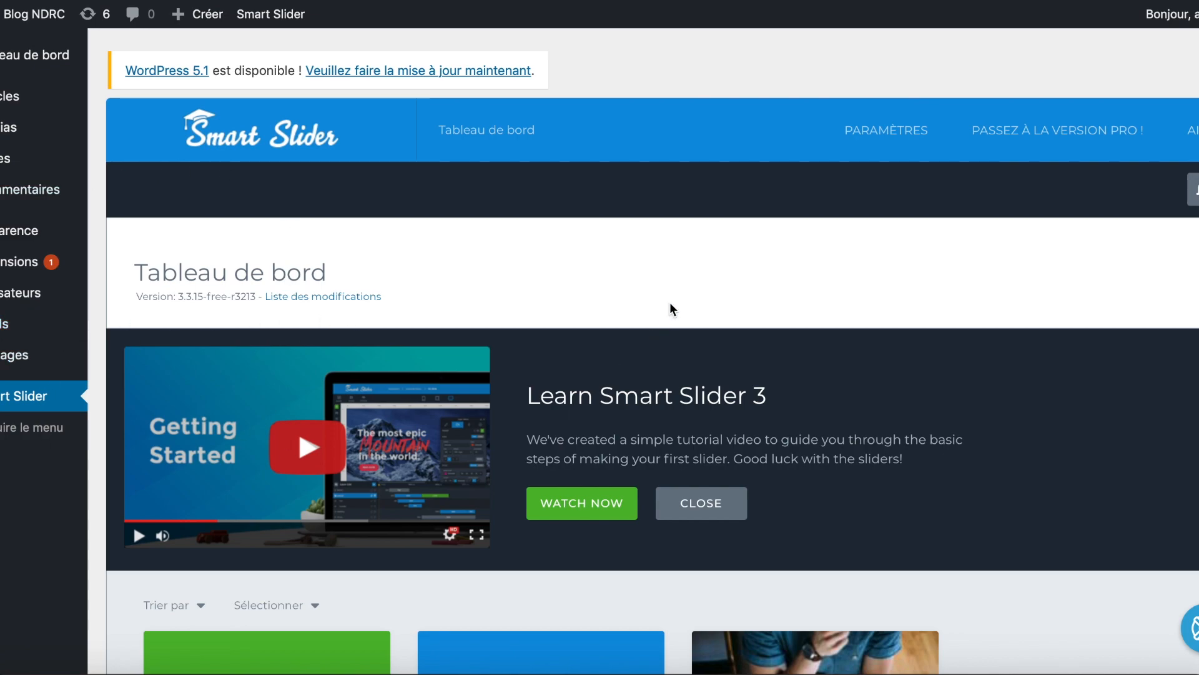
scroll(624, 331, "down", 5)
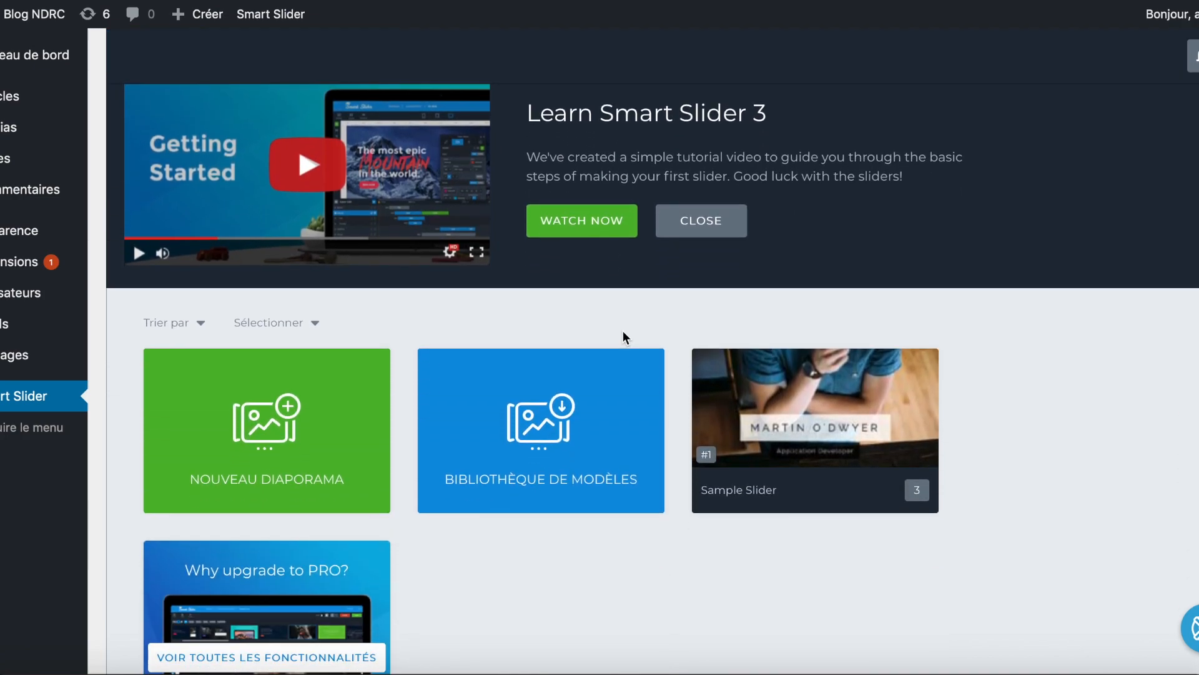
scroll(624, 331, "down", 1)
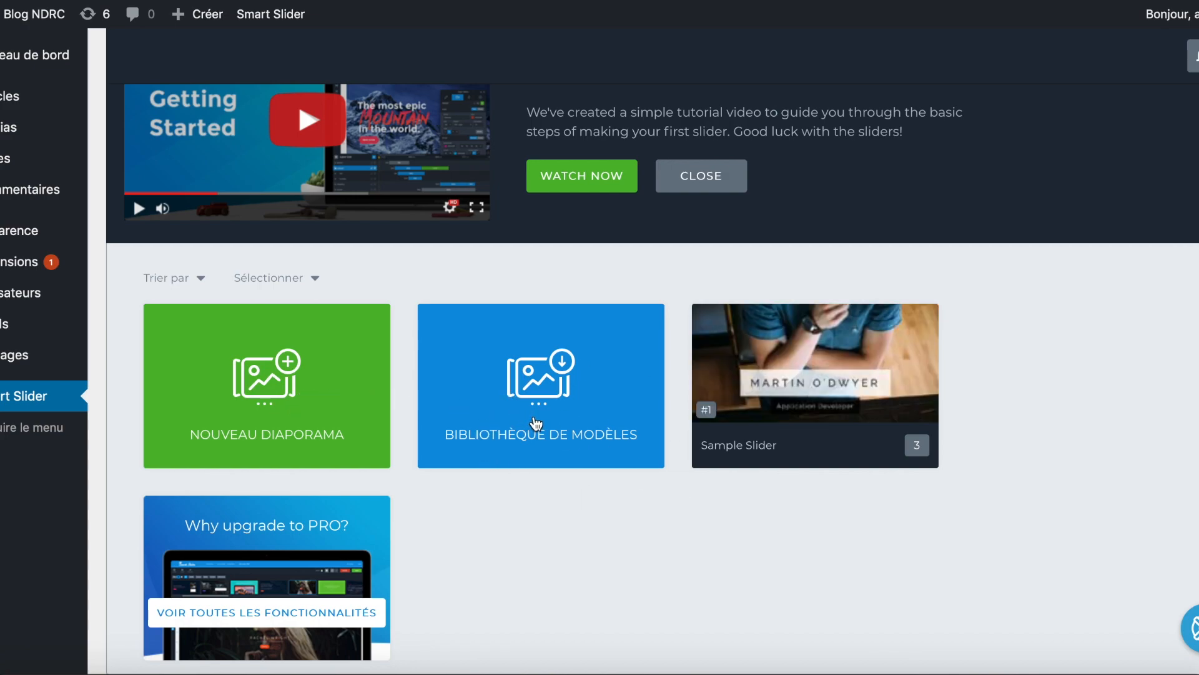
left_click(535, 423)
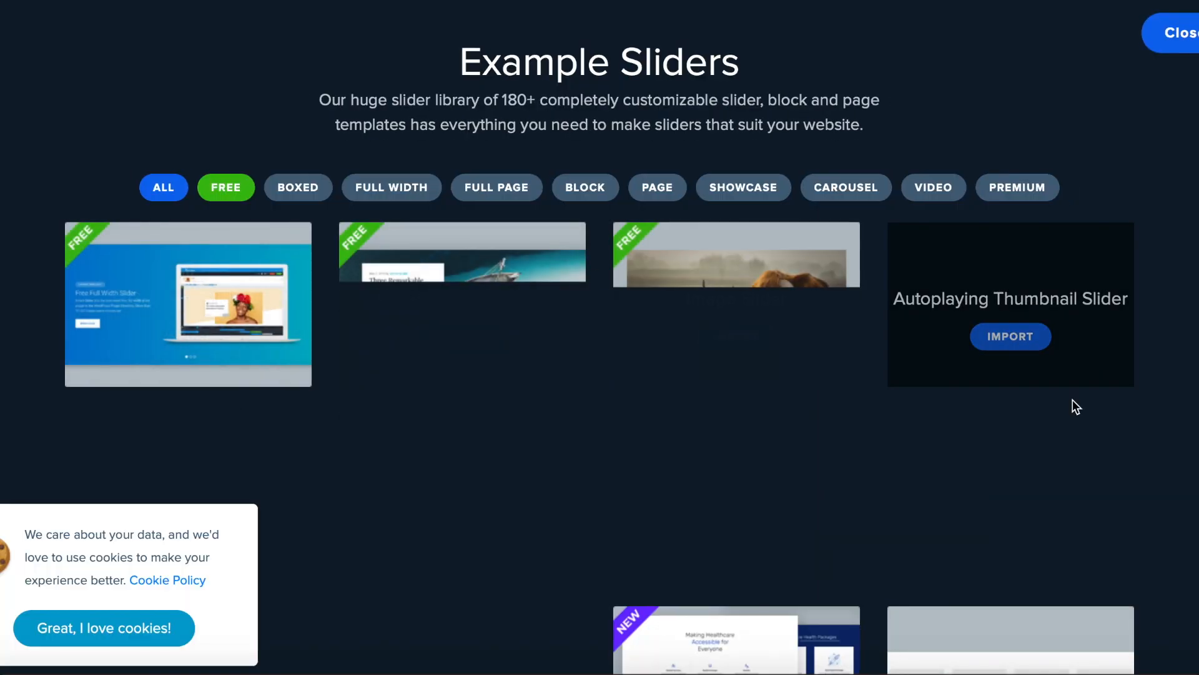
Step: Import the free Image Slider template from the example sliders, submitting the contact e-mail to the Smart Slider community
scroll(1074, 404, "down", 2)
scroll(1076, 406, "down", 2)
scroll(912, 428, "up", 4)
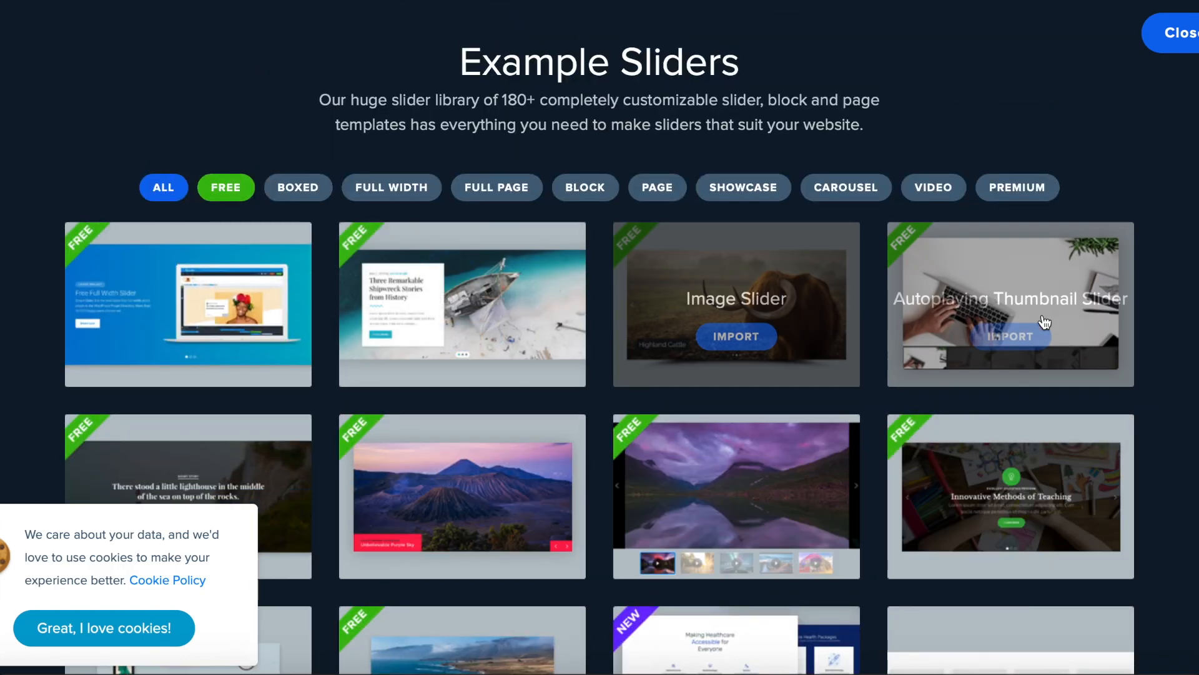
scroll(340, 337, "down", 3)
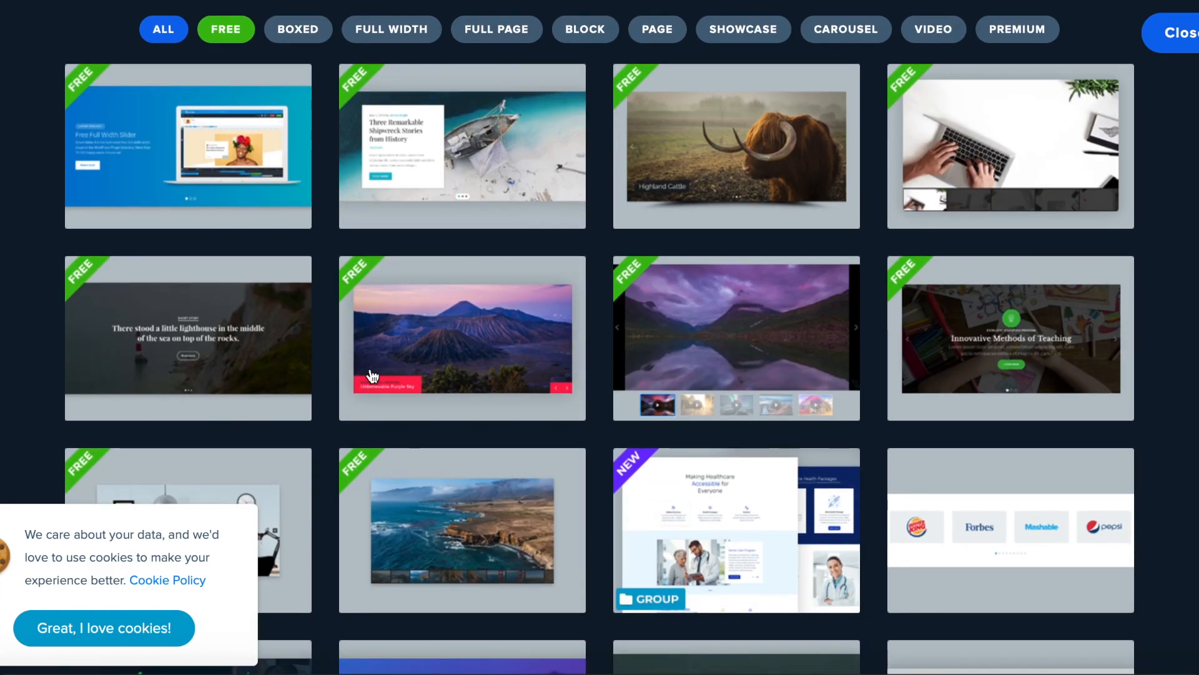
scroll(655, 422, "up", 1)
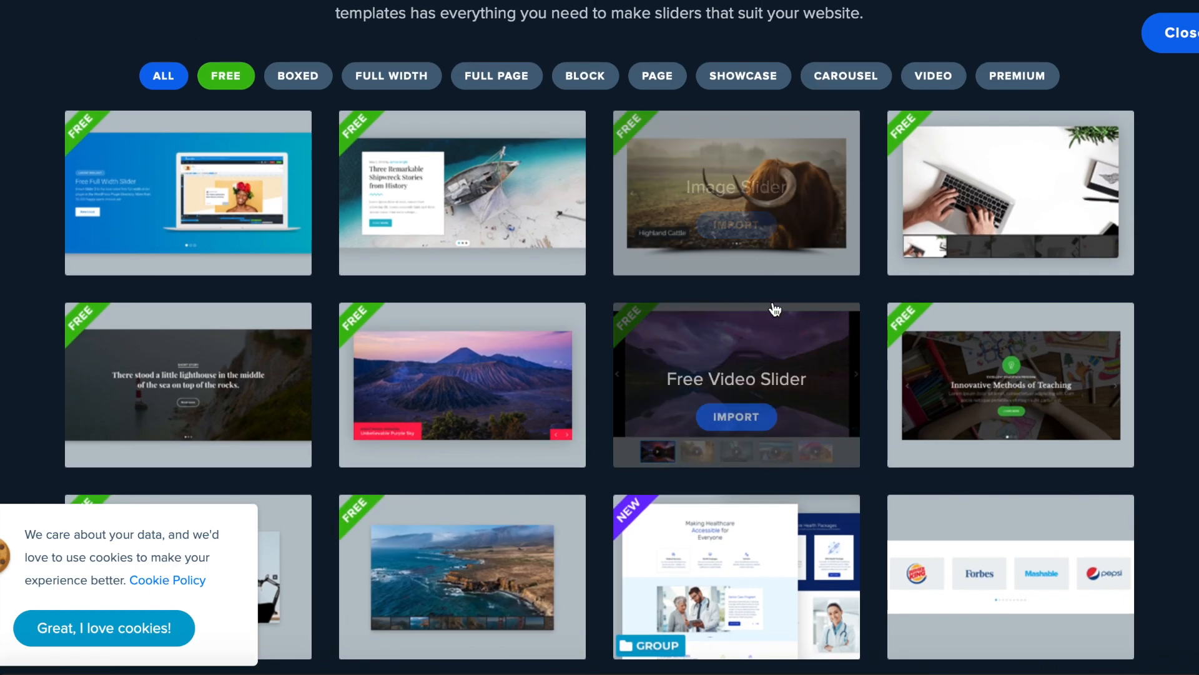
left_click(754, 233)
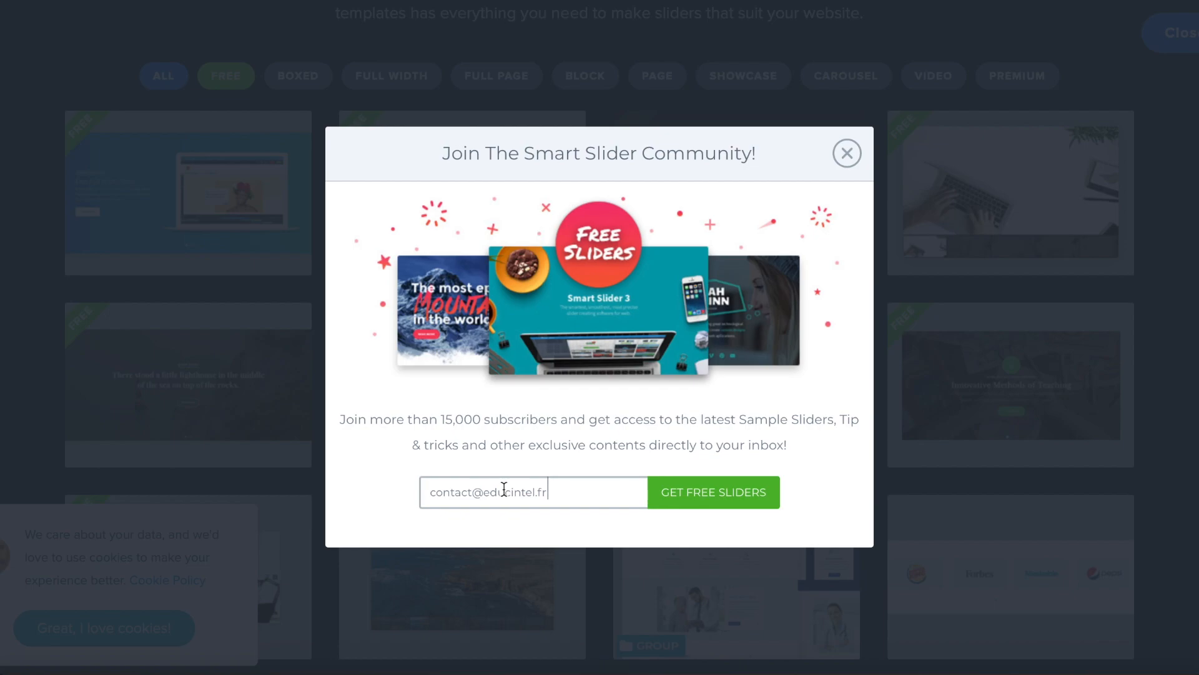
left_click(666, 503)
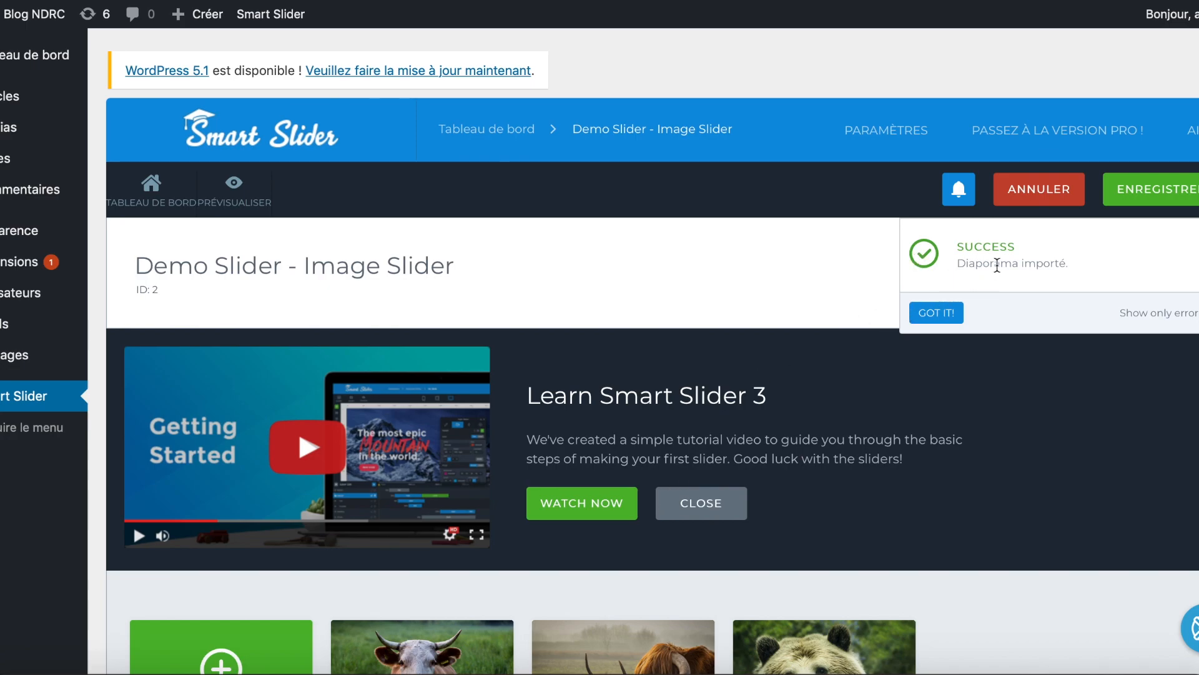
Step: Examine the imported Demo Slider's slides, publishing options and arrow settings
scroll(985, 527, "down", 5)
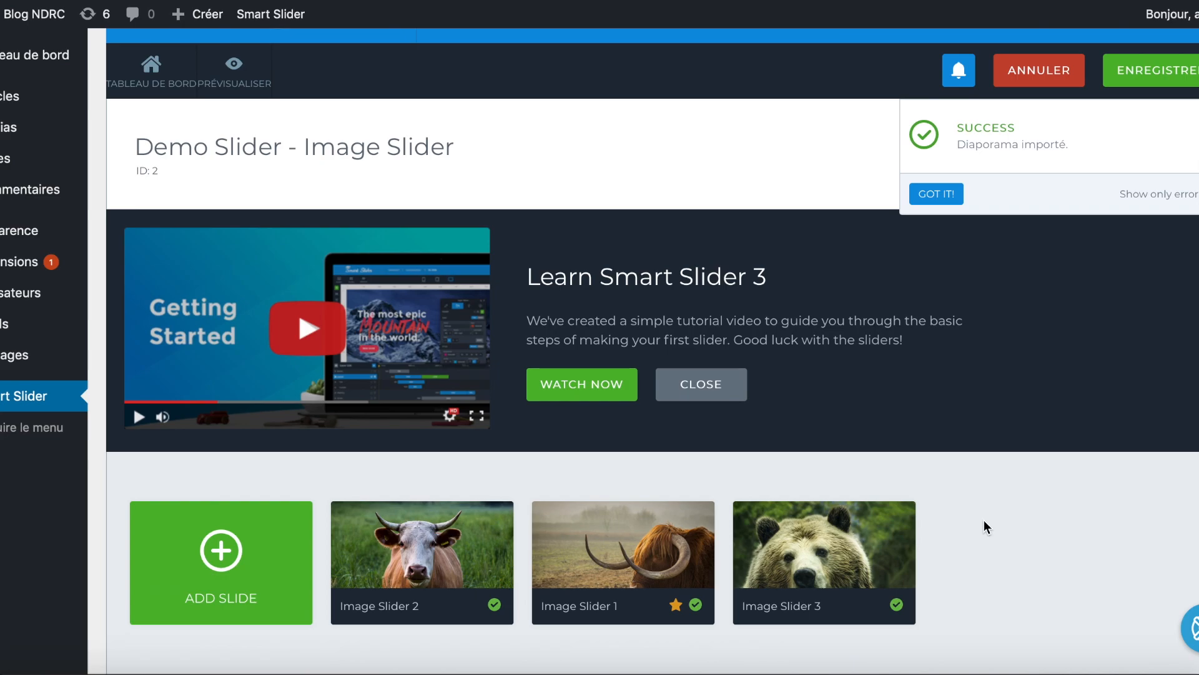
scroll(986, 527, "down", 2)
scroll(986, 527, "up", 3)
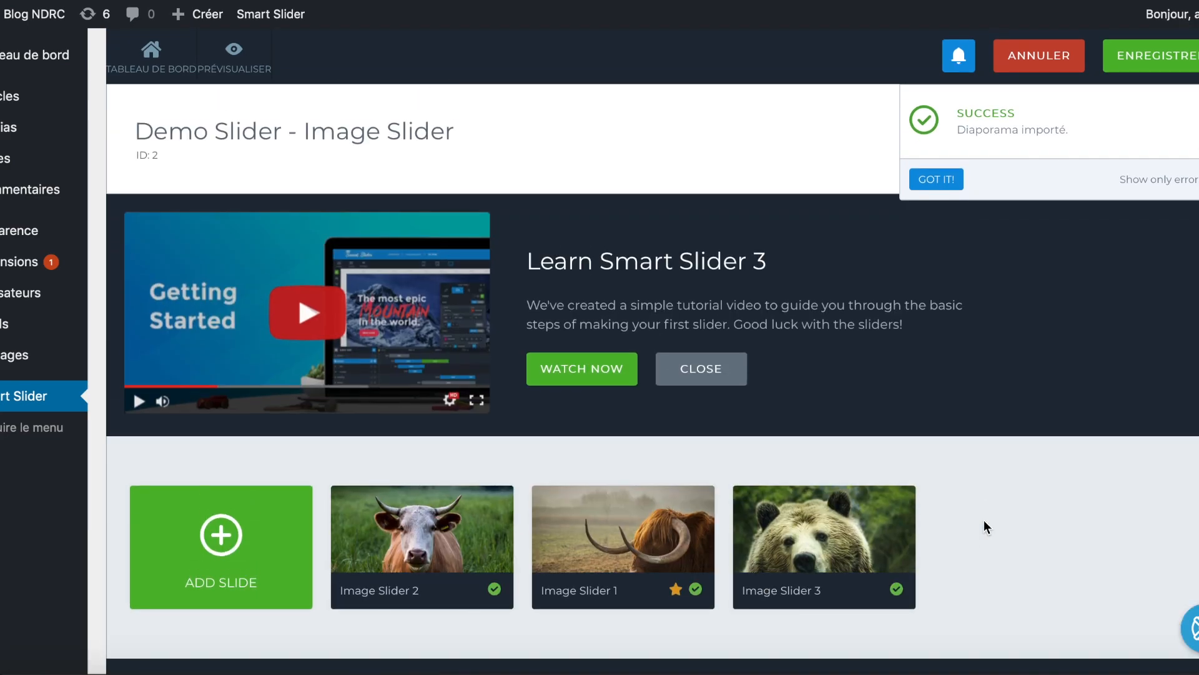
scroll(986, 527, "down", 7)
scroll(984, 521, "down", 6)
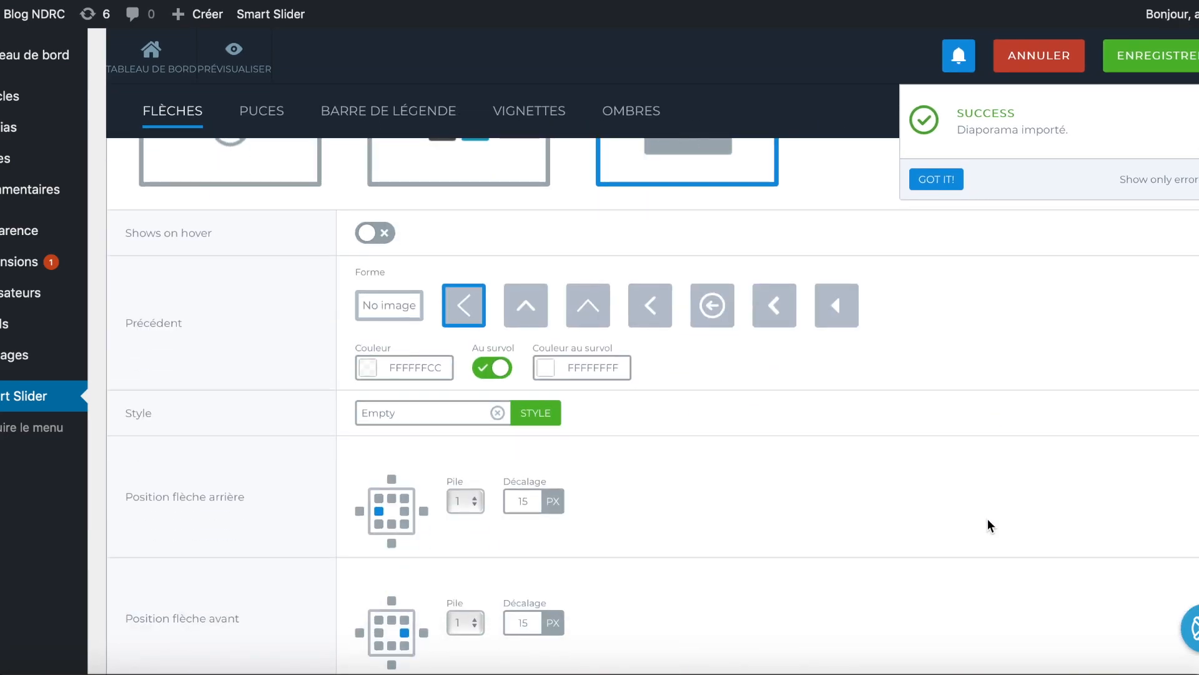
scroll(988, 519, "up", 6)
scroll(988, 520, "up", 10)
Step: Delete the three demo slides, Image Slider 2, Image Slider 1 and Image Slider 3, from the imported slider
scroll(988, 520, "down", 5)
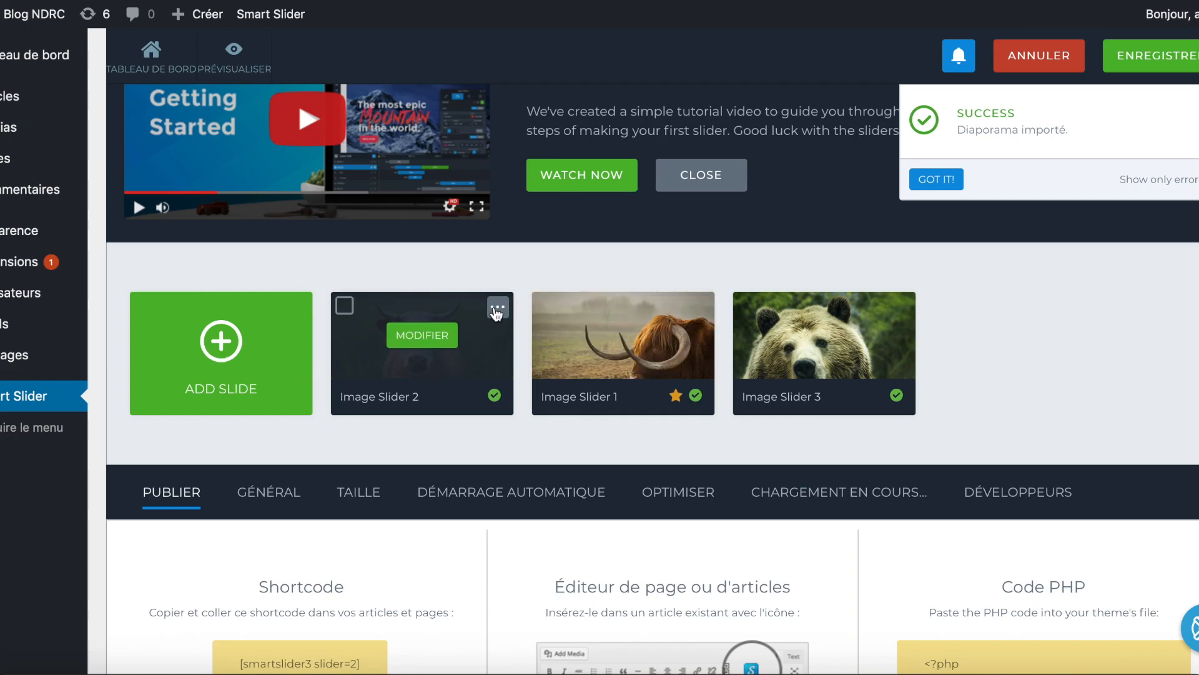
left_click(498, 307)
left_click(460, 448)
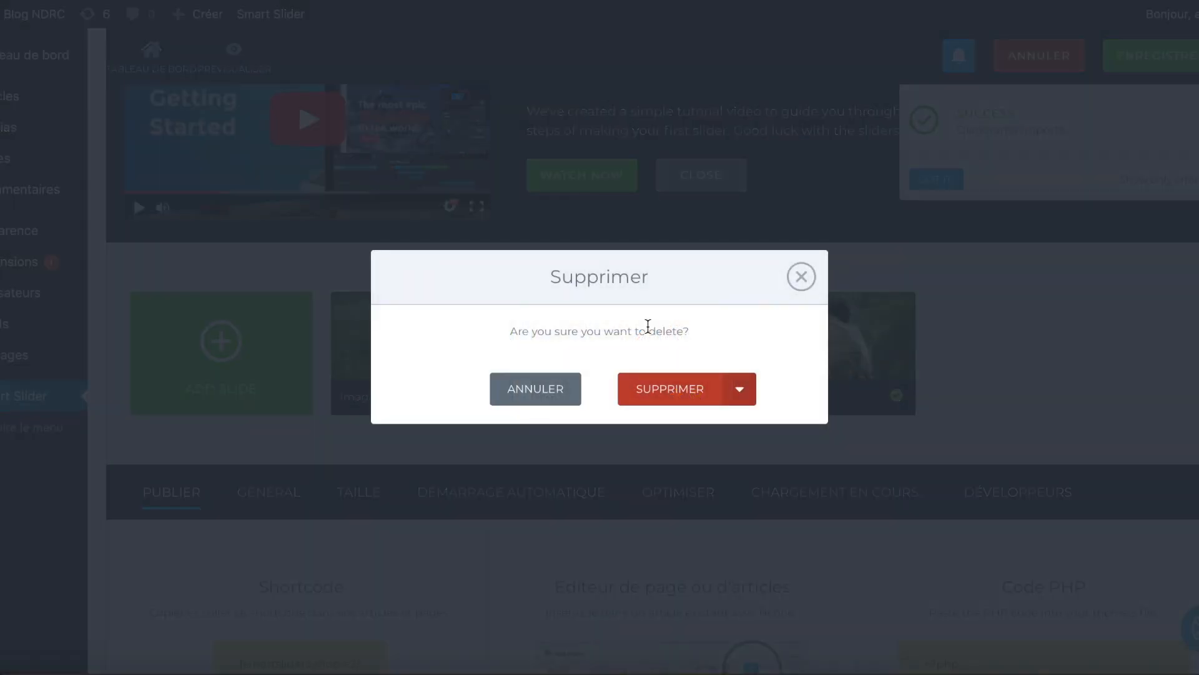
left_click(690, 391)
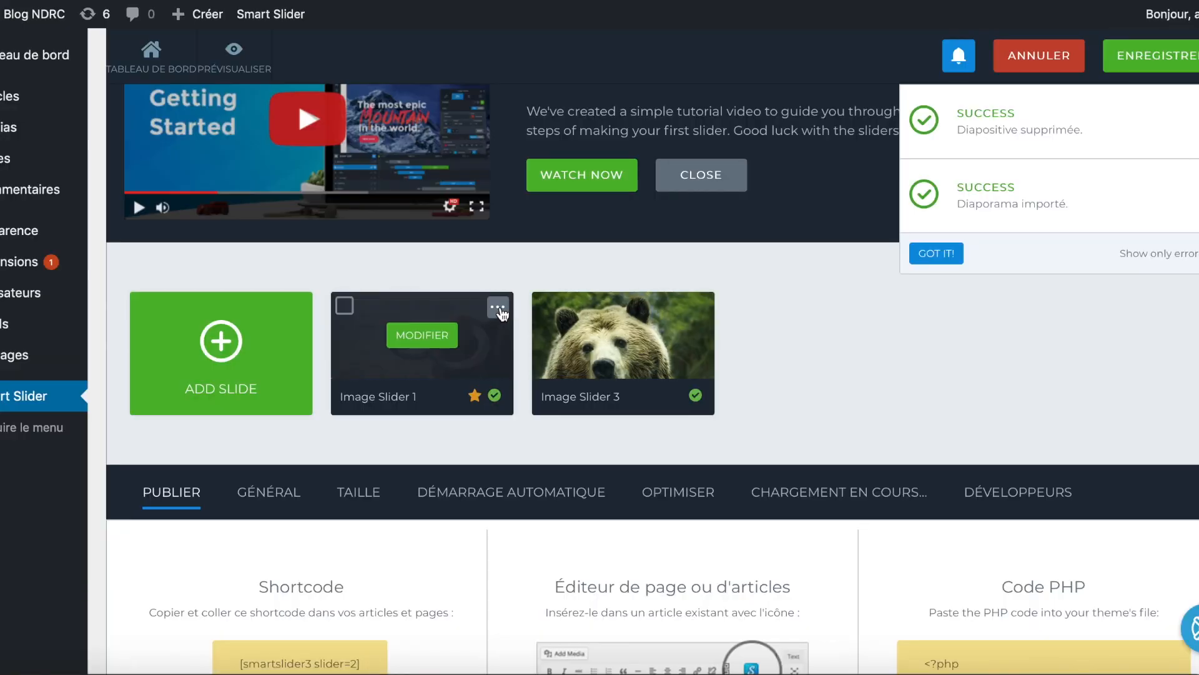
left_click(498, 310)
left_click(462, 420)
left_click(687, 380)
left_click(498, 308)
left_click(475, 450)
left_click(687, 389)
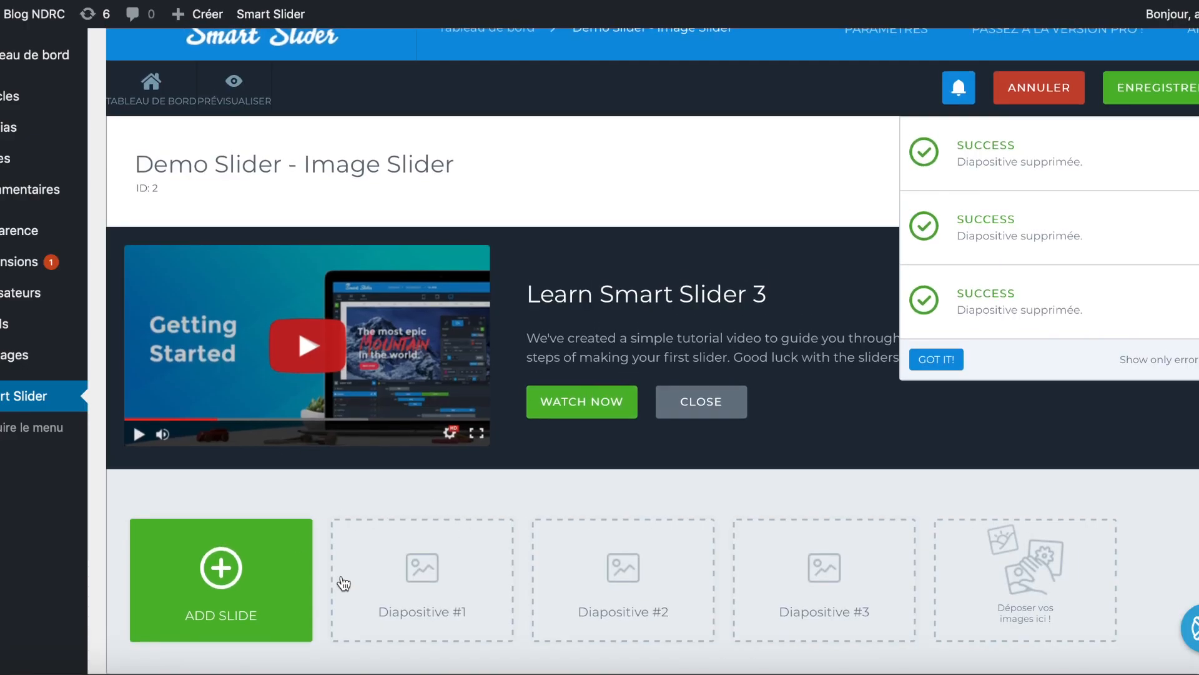
Step: Add image slides by uploading IMG_3751.JPG through IMG_3754.JPG from the Images folder to the media library
left_click(214, 578)
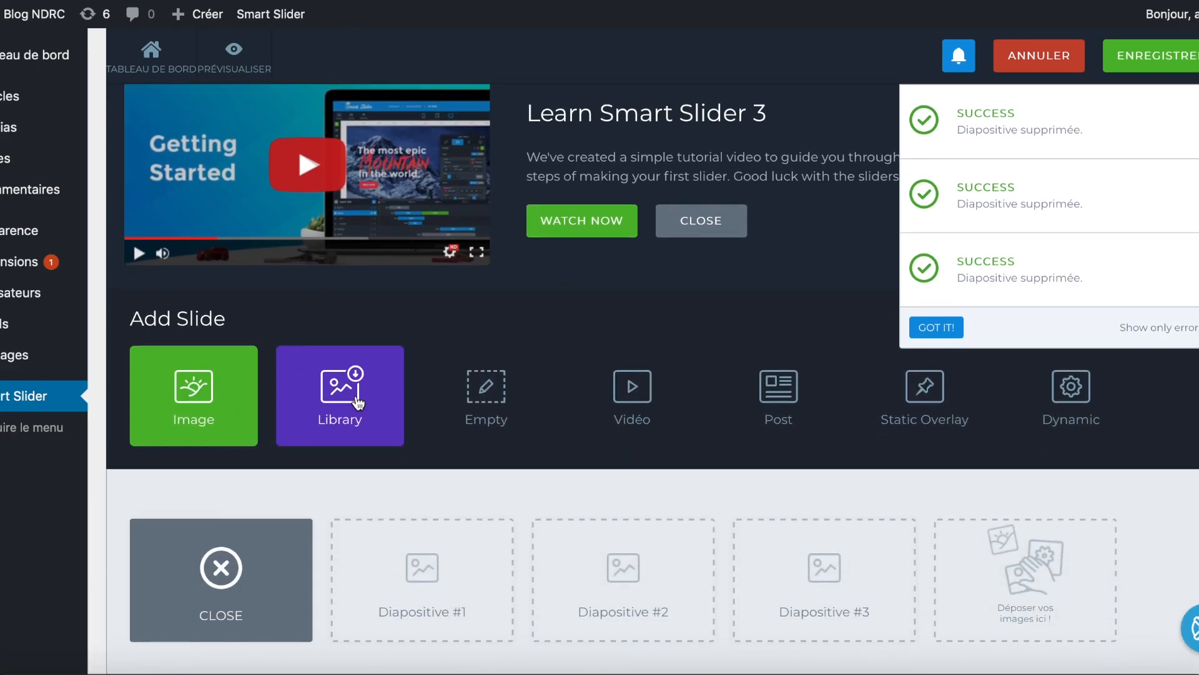
left_click(198, 382)
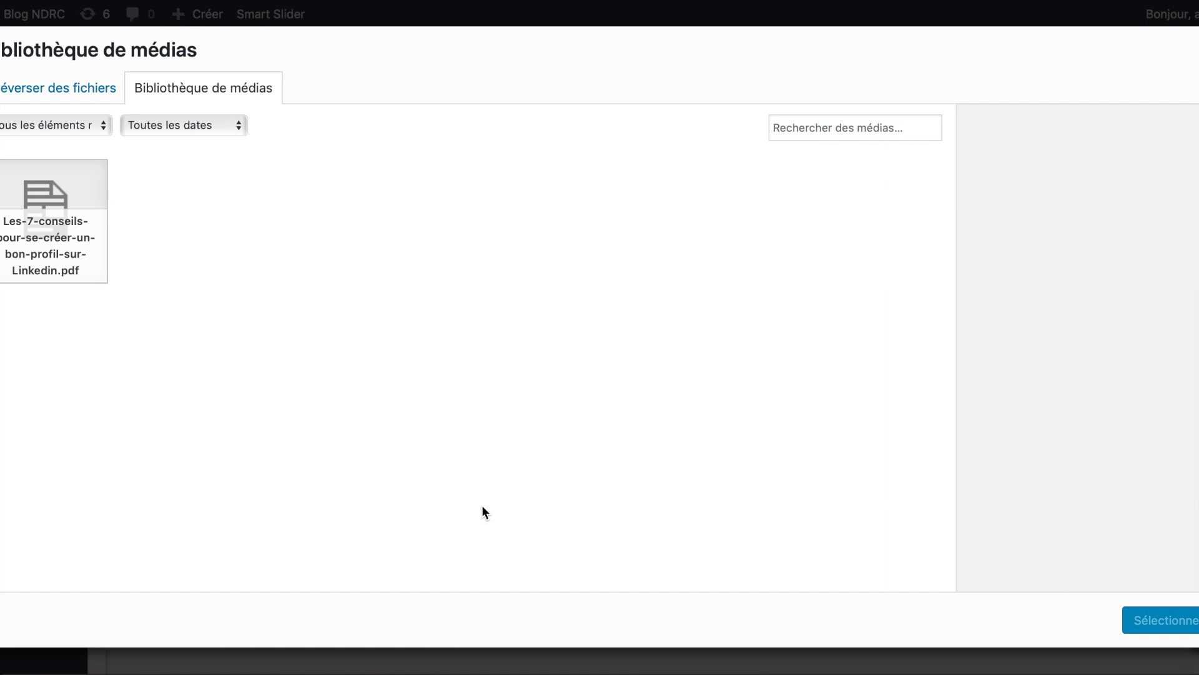
left_click(50, 93)
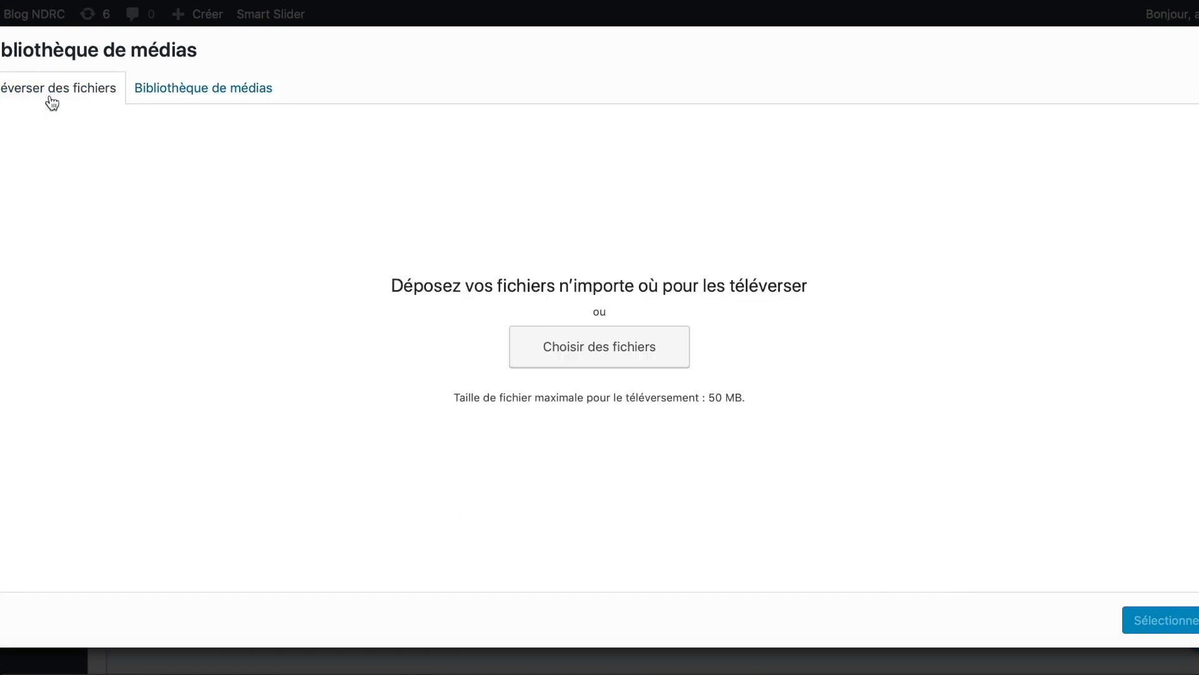
left_click(676, 350)
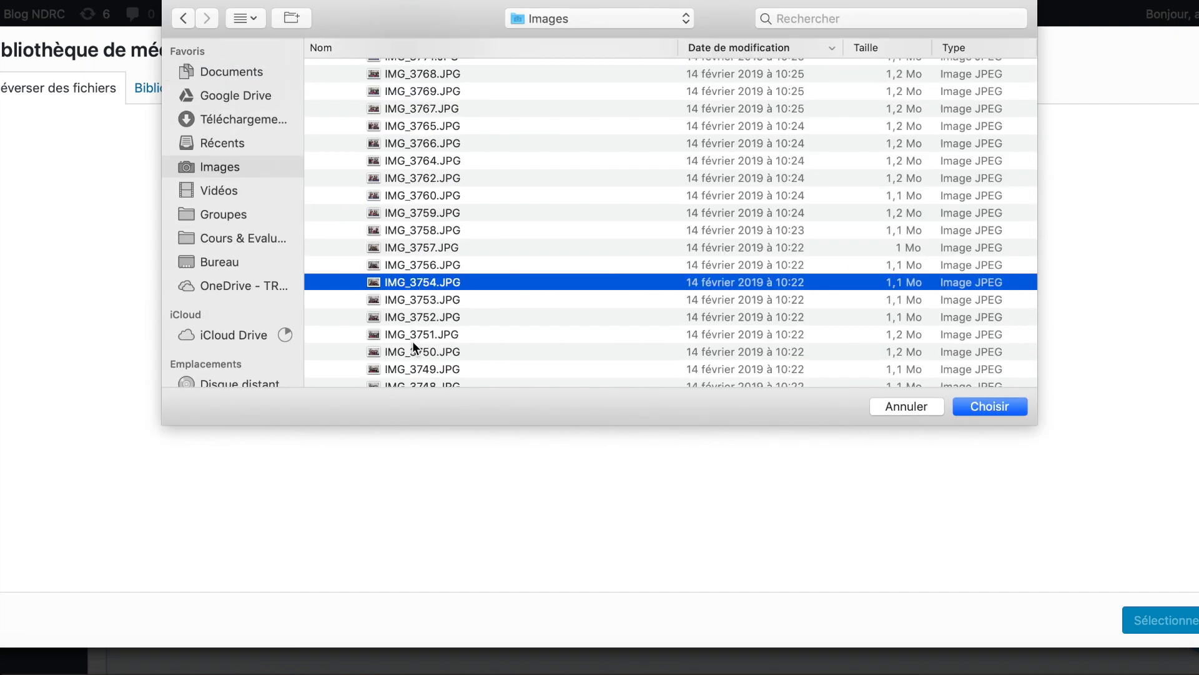
left_click(413, 336)
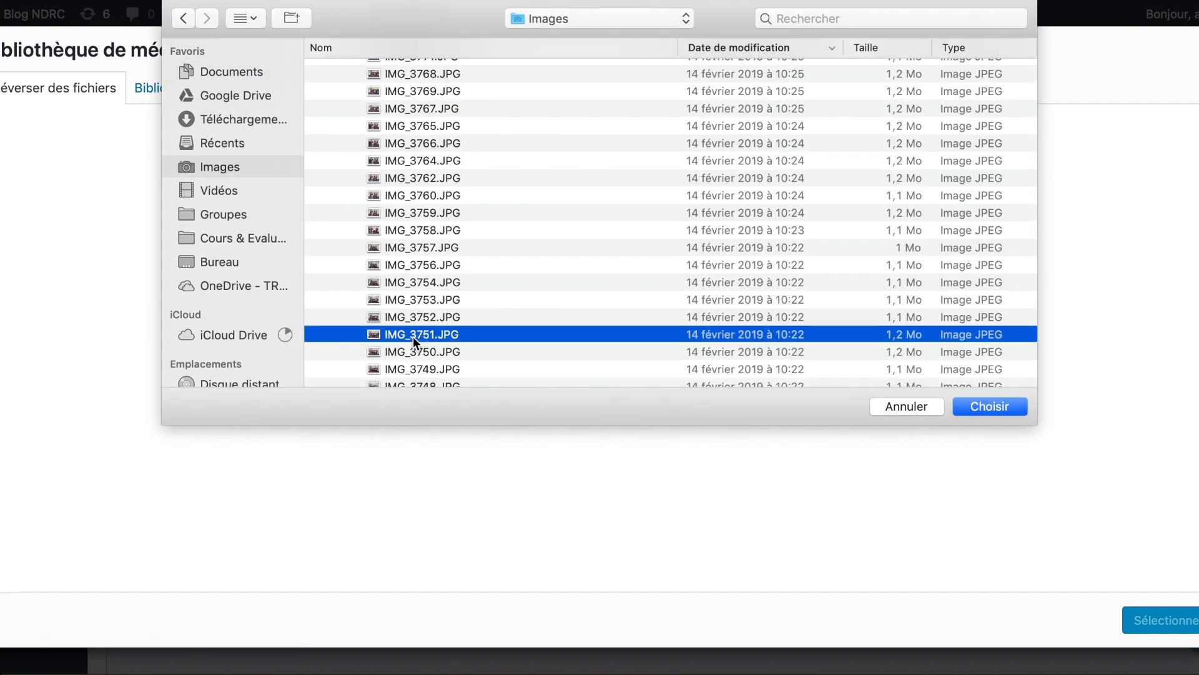
left_click(419, 287, "shift")
left_click(981, 405)
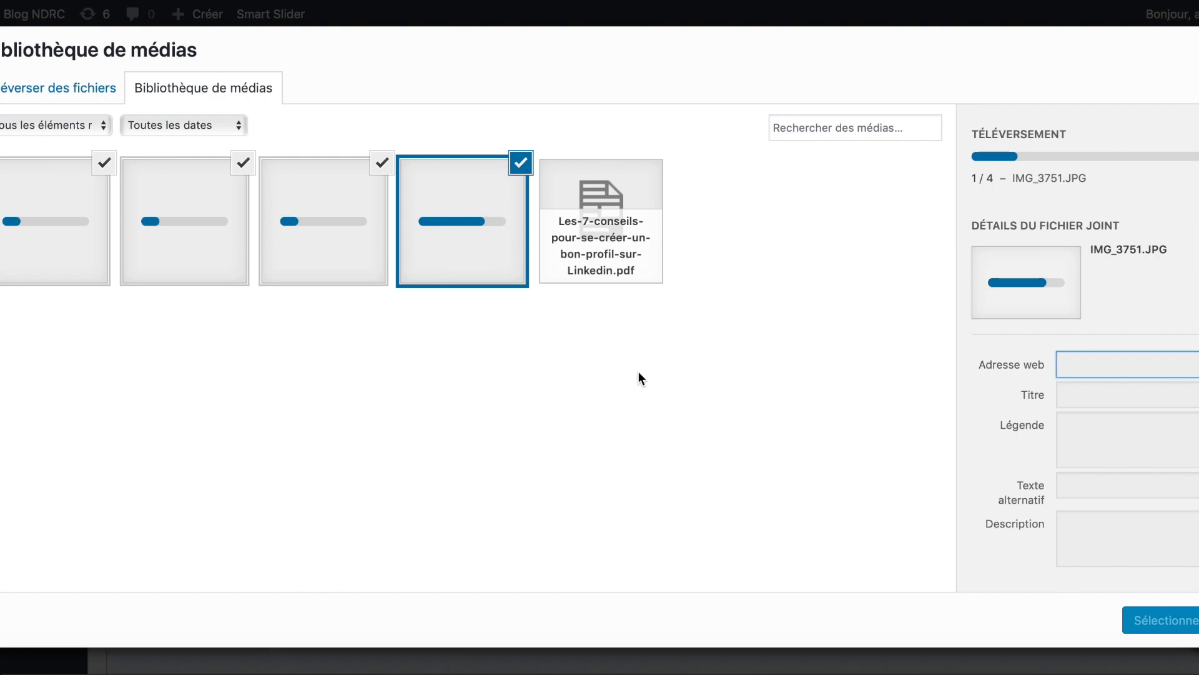
Step: Change the title of the IMG_3751 image to "PHOTO CLASSE MUC2B" in its attachment details
left_click(490, 283)
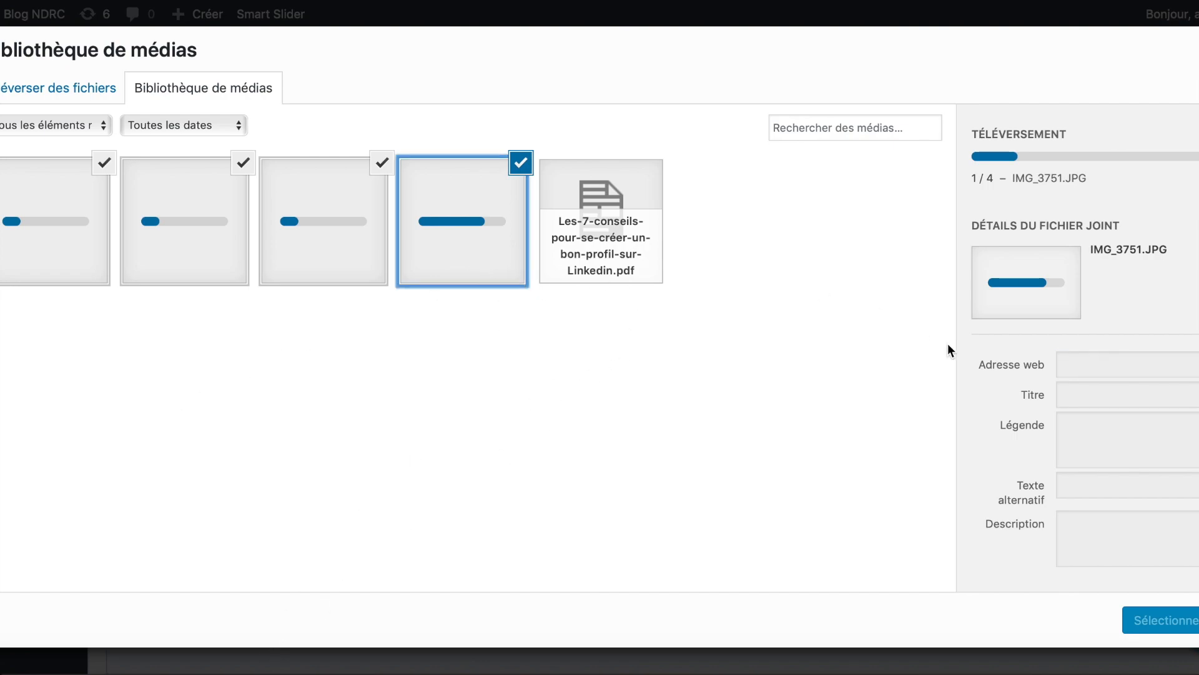
left_click(1127, 394)
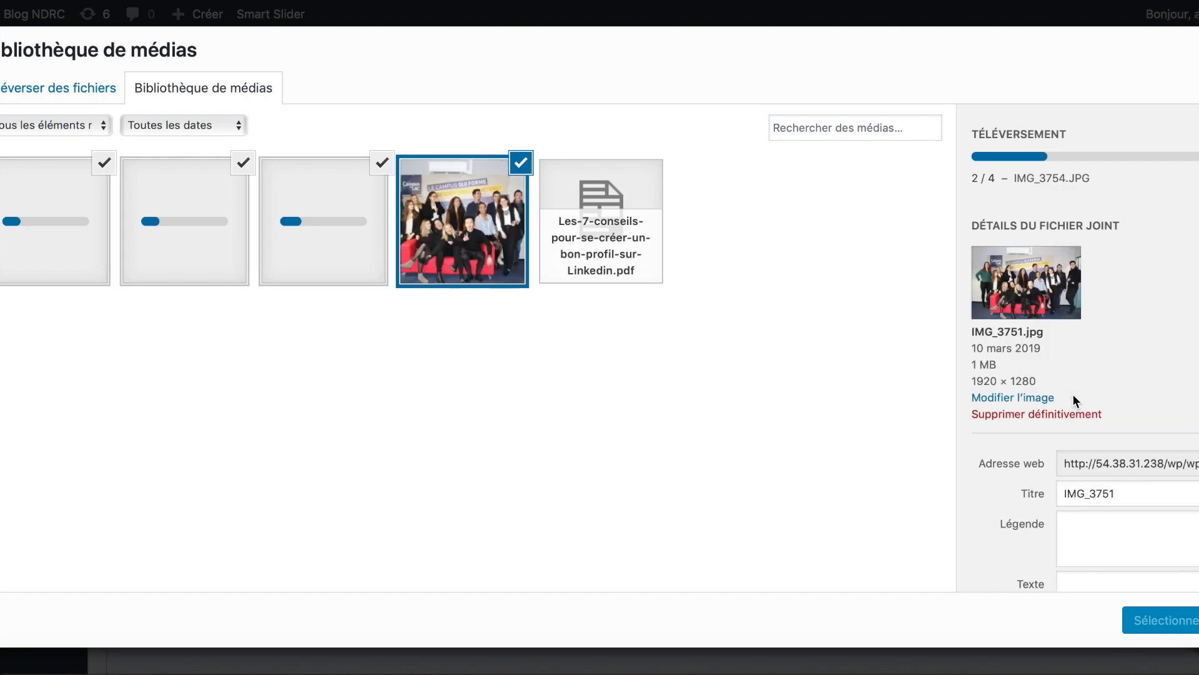
double_click(1098, 500)
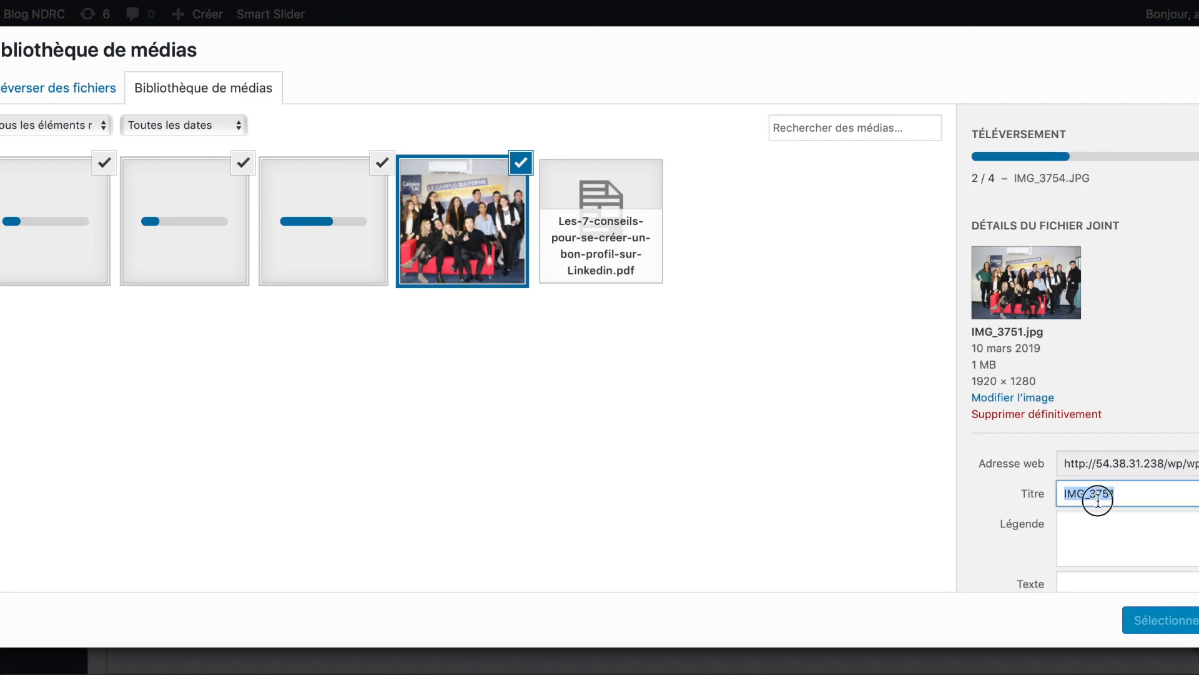
type("PHOTO CLASSE ")
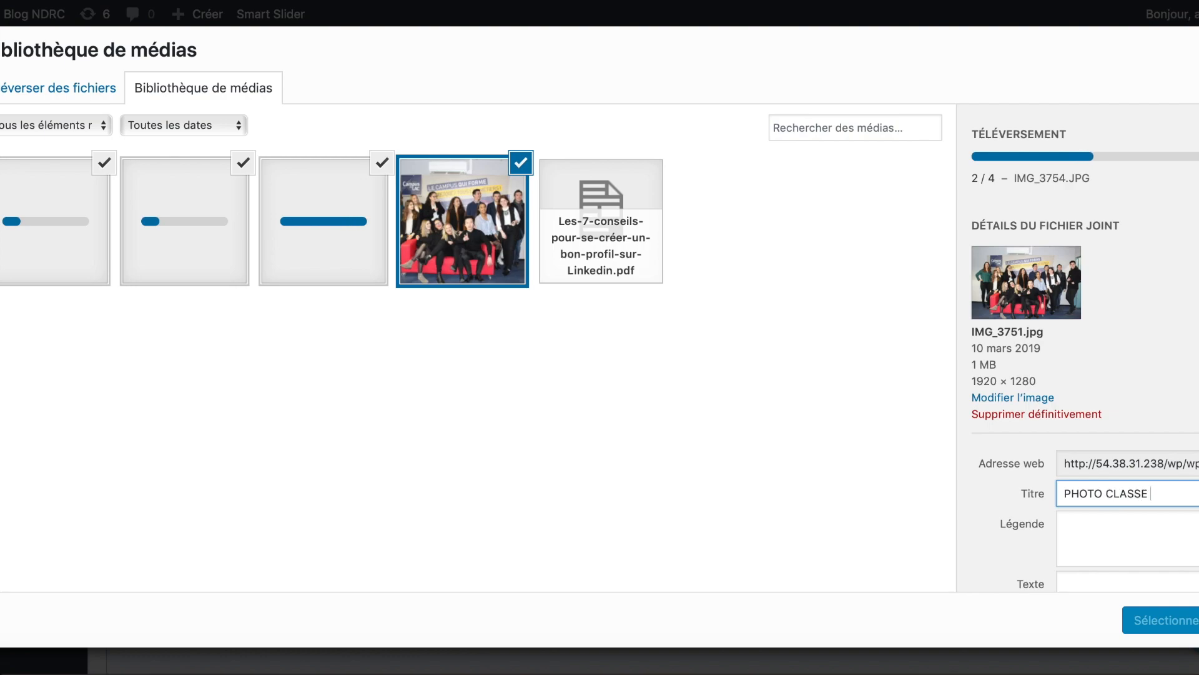
type("MIC2B")
key("BackSpace")
key("BackSpace")
key("BackSpace")
key("BackSpace")
type("UC2B")
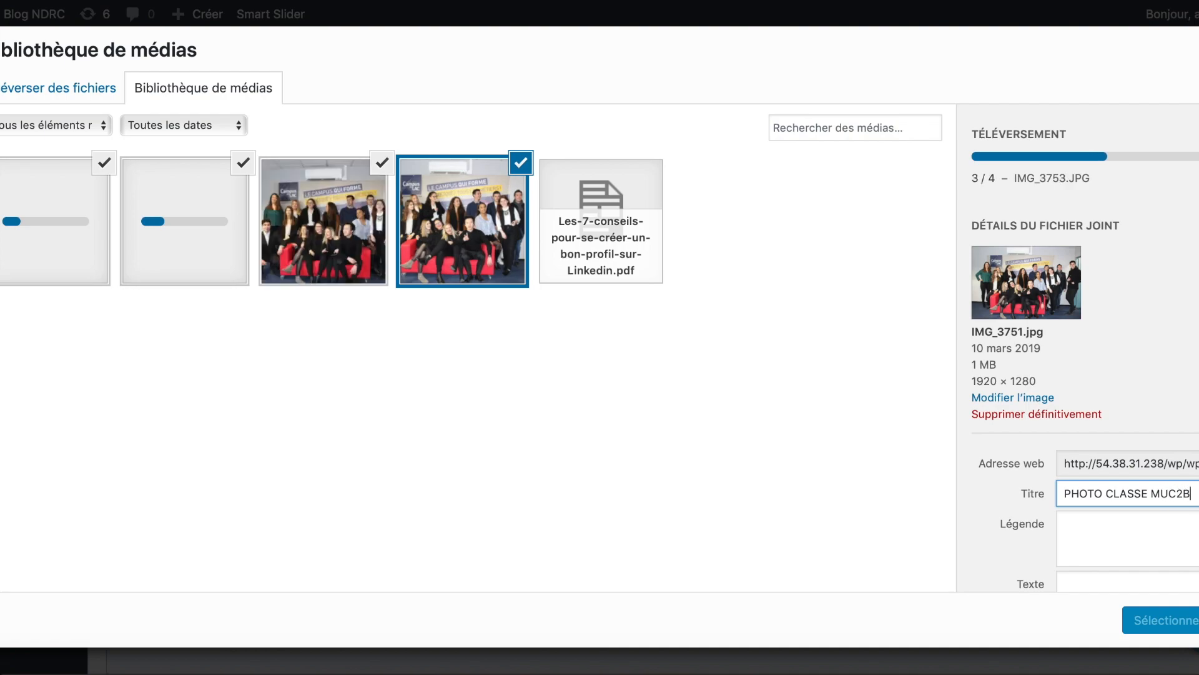
Step: Enter "Photo du groupe des MUC 2B 2019" as the caption of the IMG_3751 image
left_click(1170, 545)
type("P")
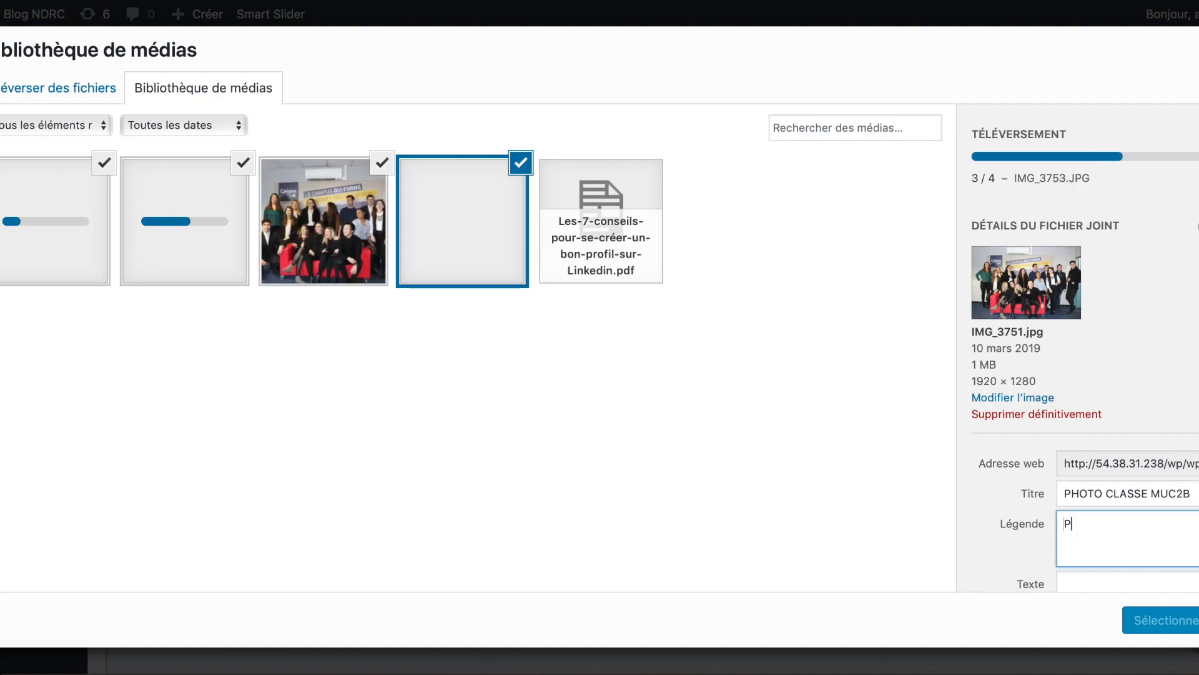
type("hoto du grou")
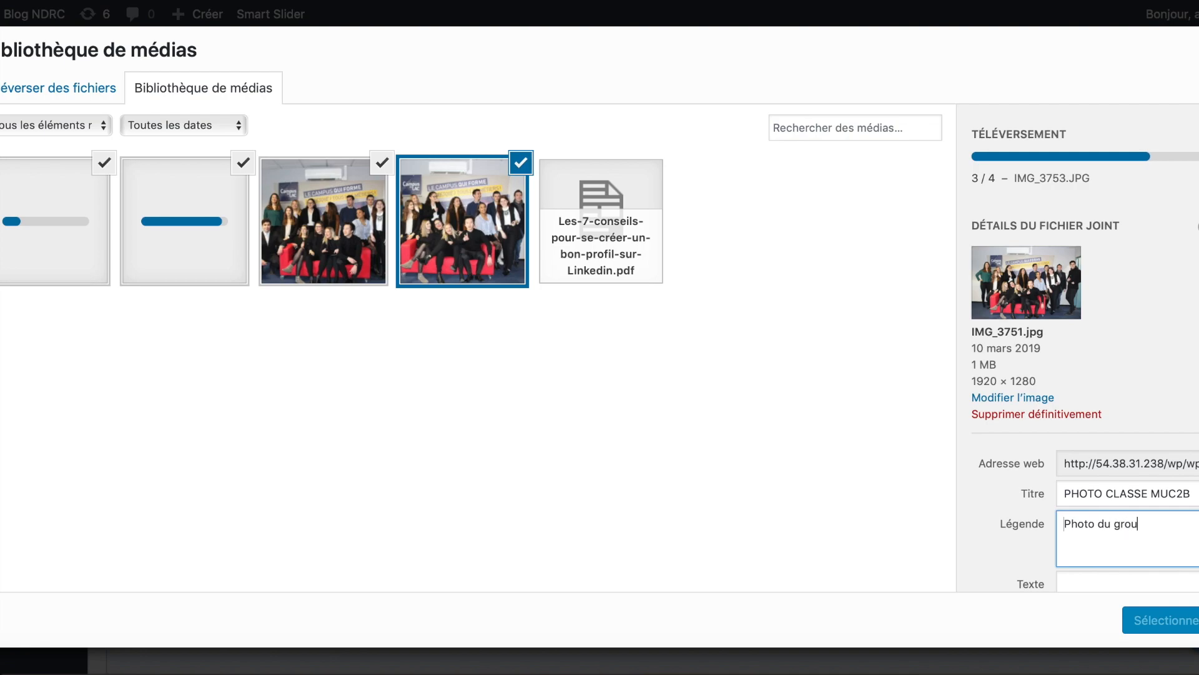
type("pe des MUC2 B")
key("BackSpace")
key("BackSpace")
type("B")
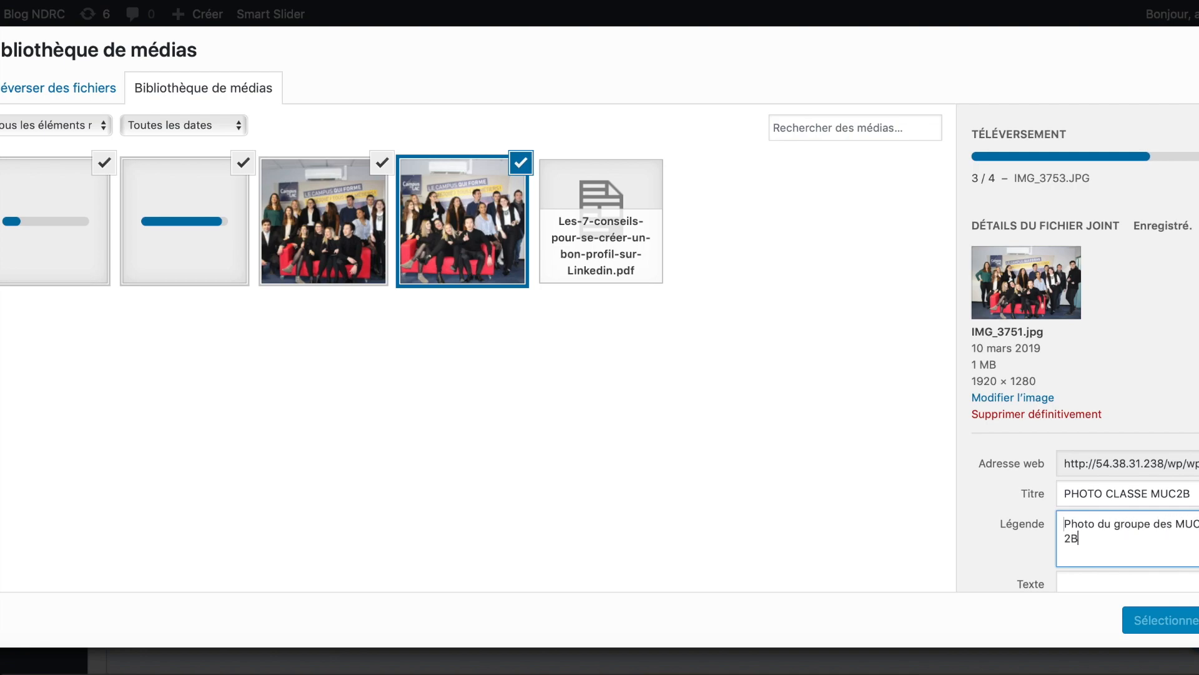
type(" 2019")
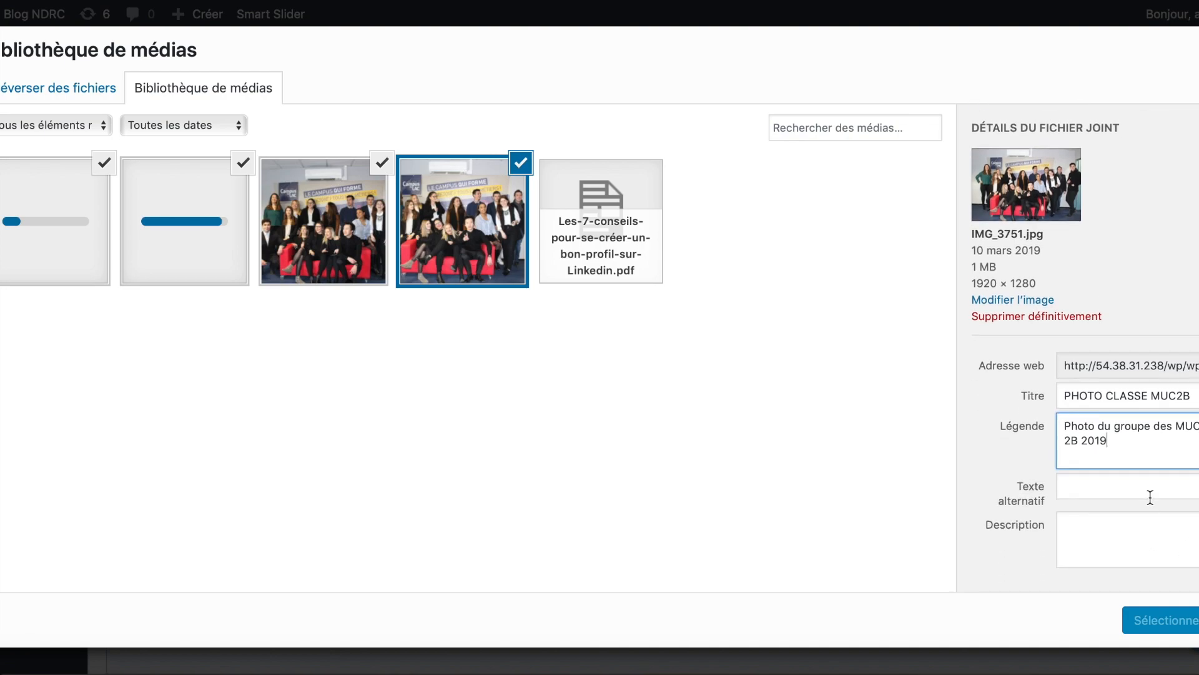
Step: Set the alternative text of the IMG_3751 image to "photo groupe"
left_click(1150, 496)
type("photo")
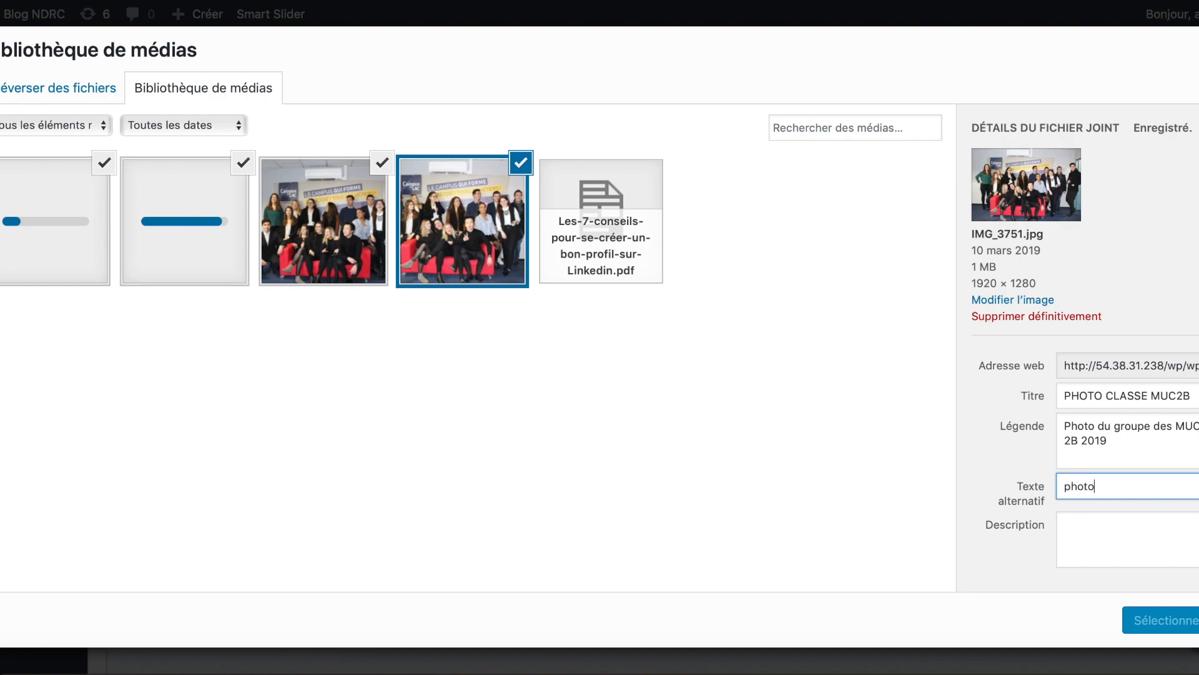
type(" goru")
key("BackSpace")
key("BackSpace")
key("BackSpace")
key("BackSpace")
key("BackSpace")
type("roupe")
Step: Enter "photo groupe muc" as the image's description and insert the four selected photos as slides
key("Tab")
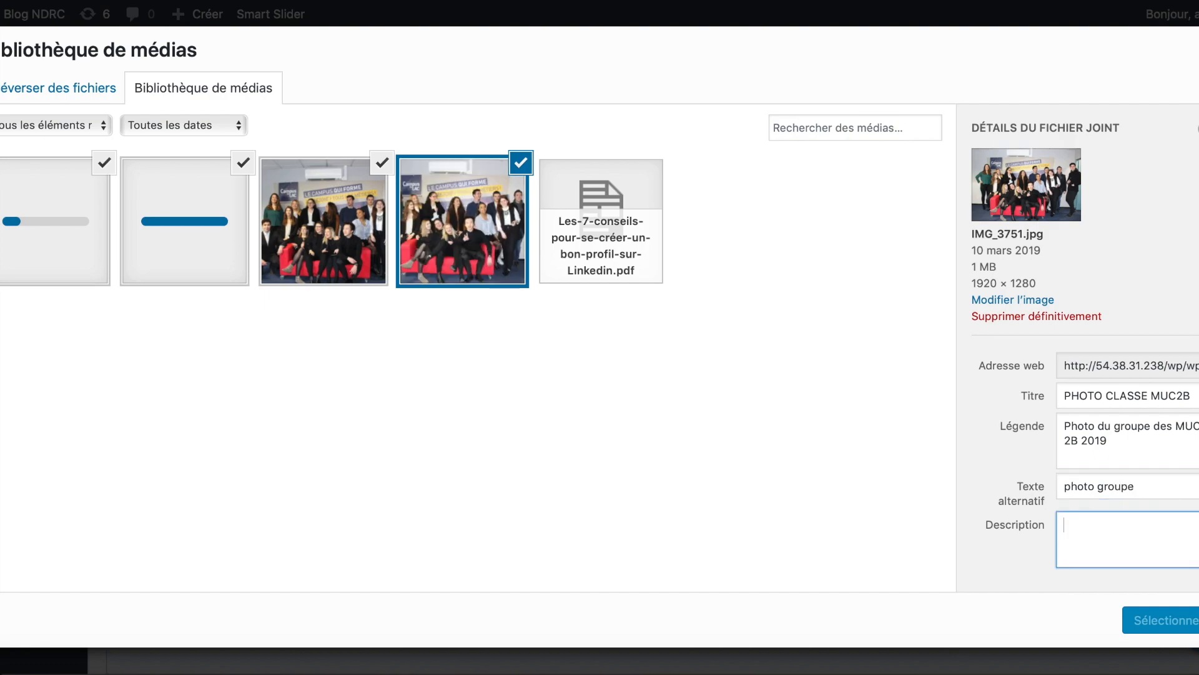
type("photo")
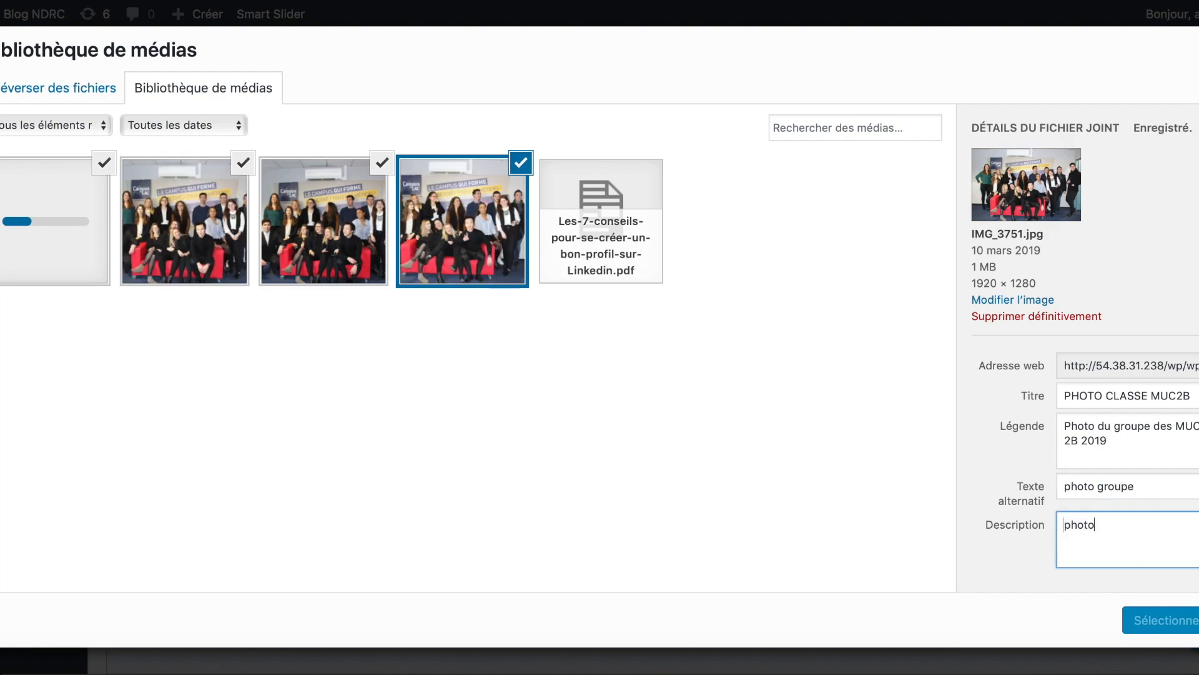
type(" groupe")
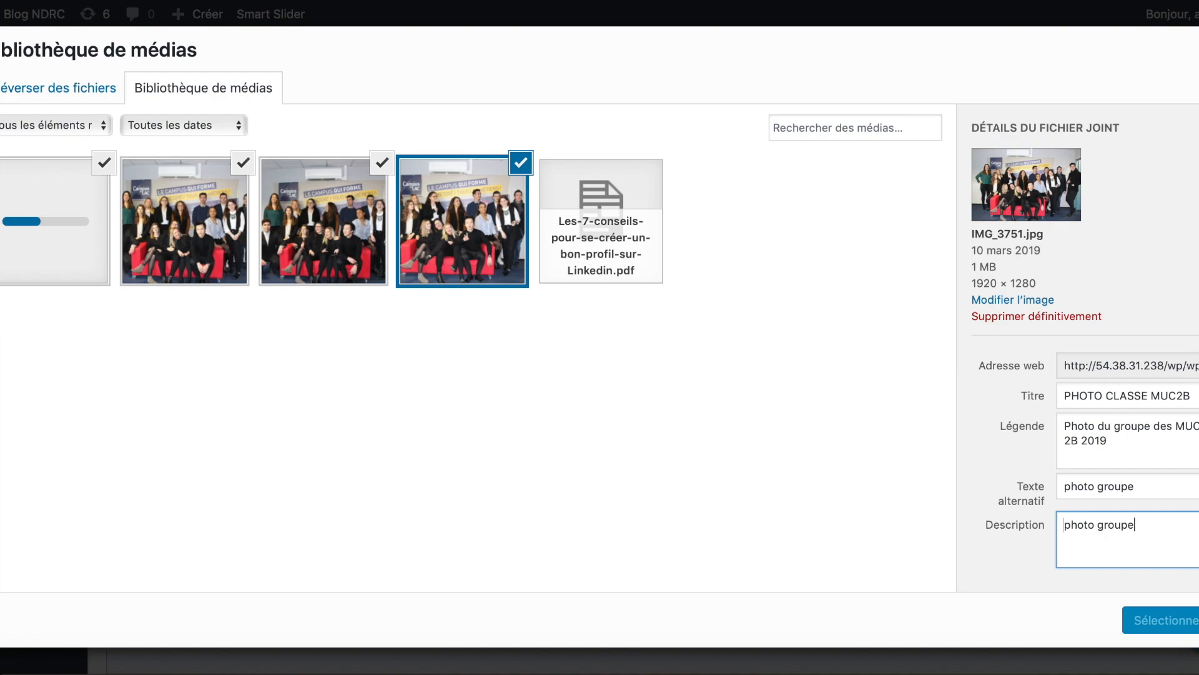
type(" muc")
left_click(919, 555)
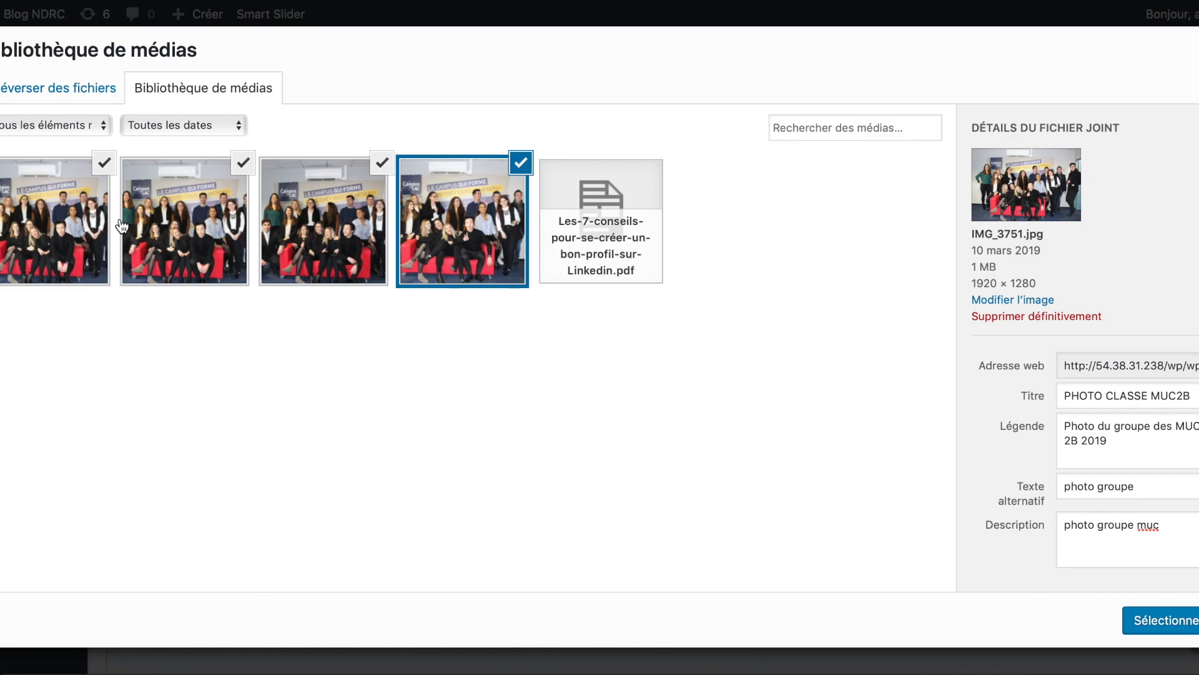
left_click(1171, 626)
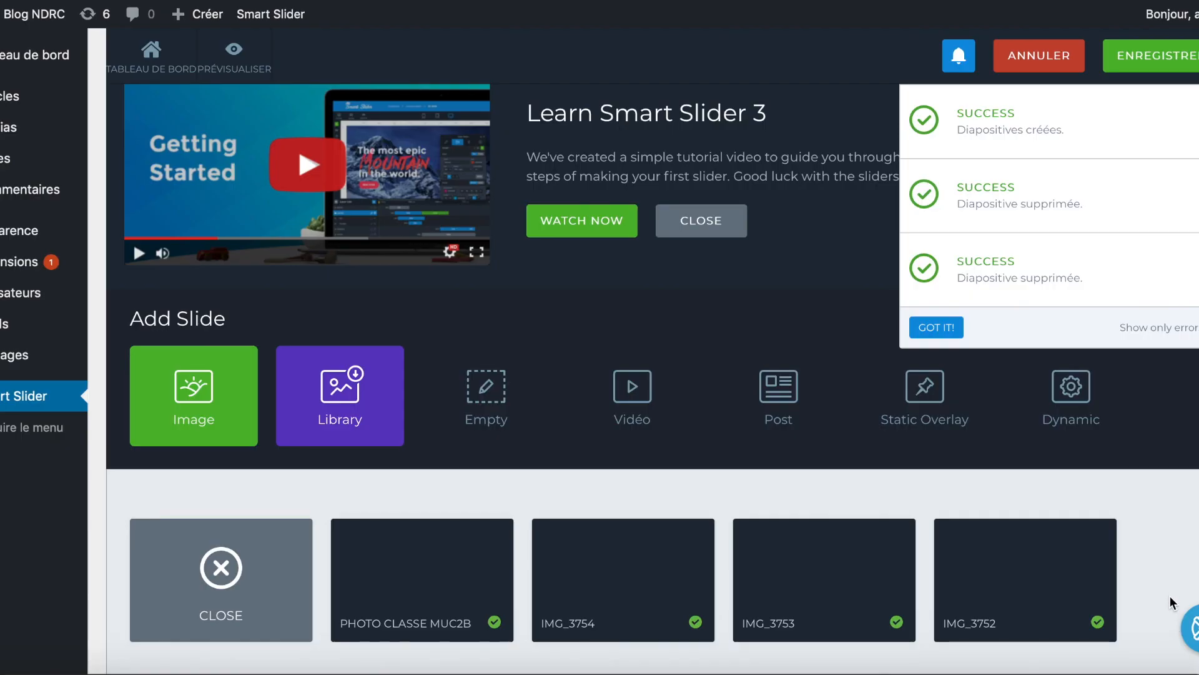
Step: Review the newly added photo slides together with the slider's publishing options and arrow settings
scroll(803, 531, "down", 3)
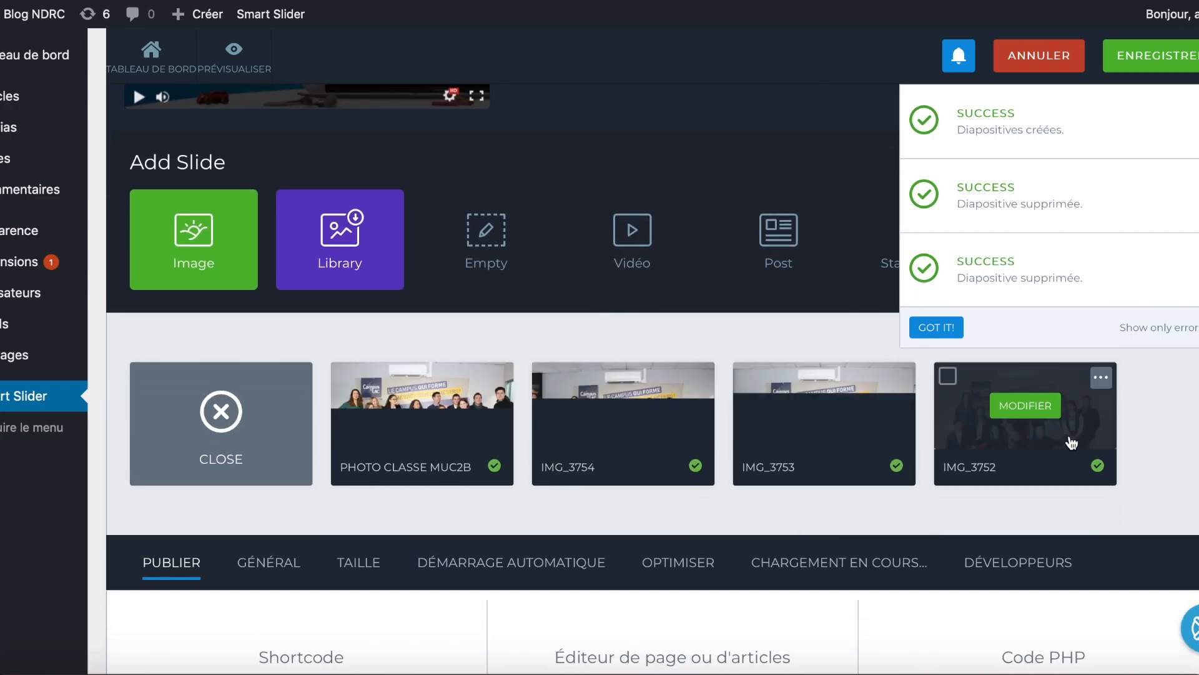
scroll(1052, 493, "up", 3)
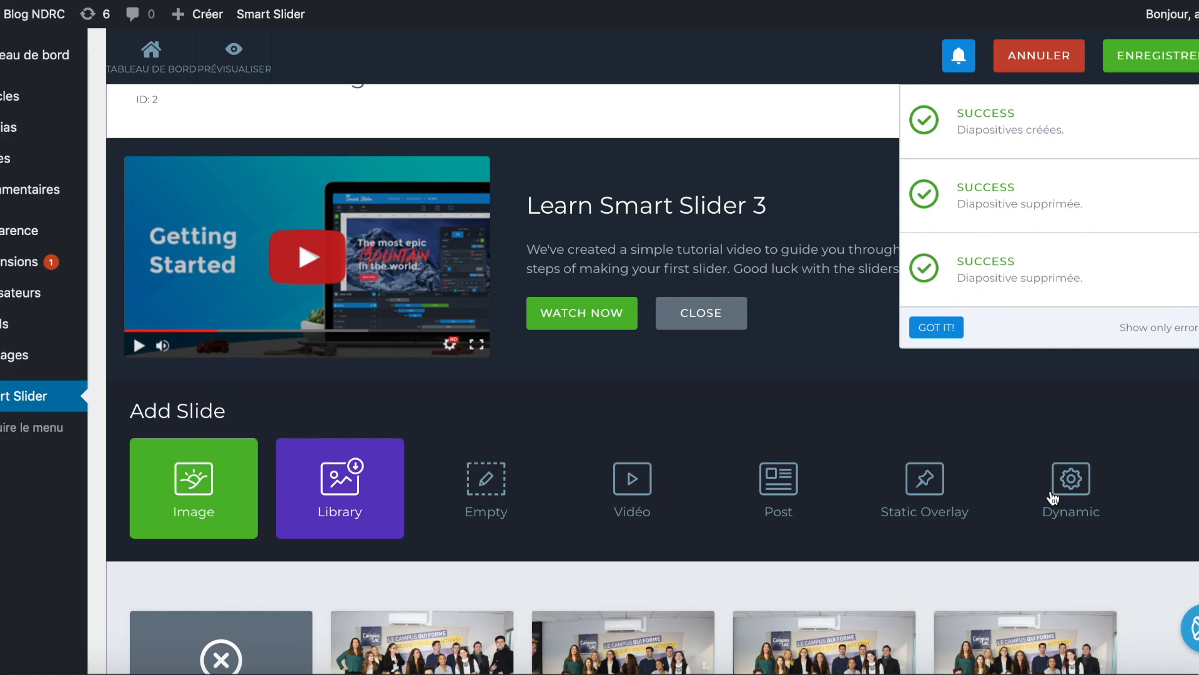
scroll(1054, 498, "down", 8)
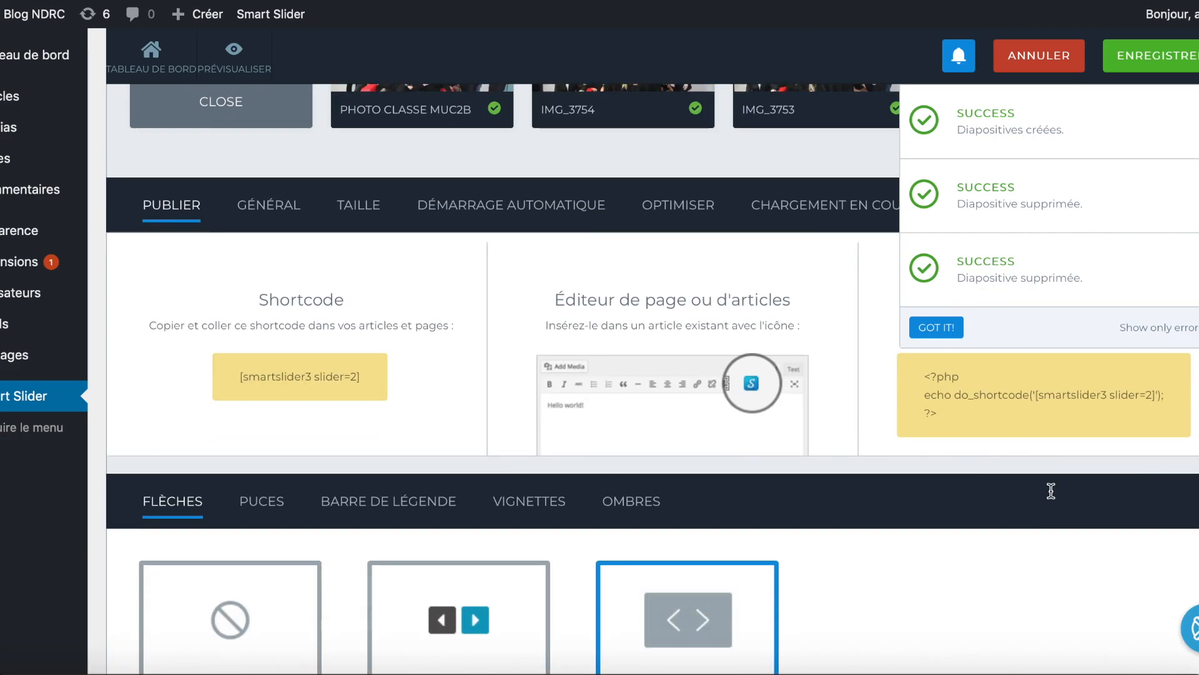
scroll(1051, 491, "up", 2)
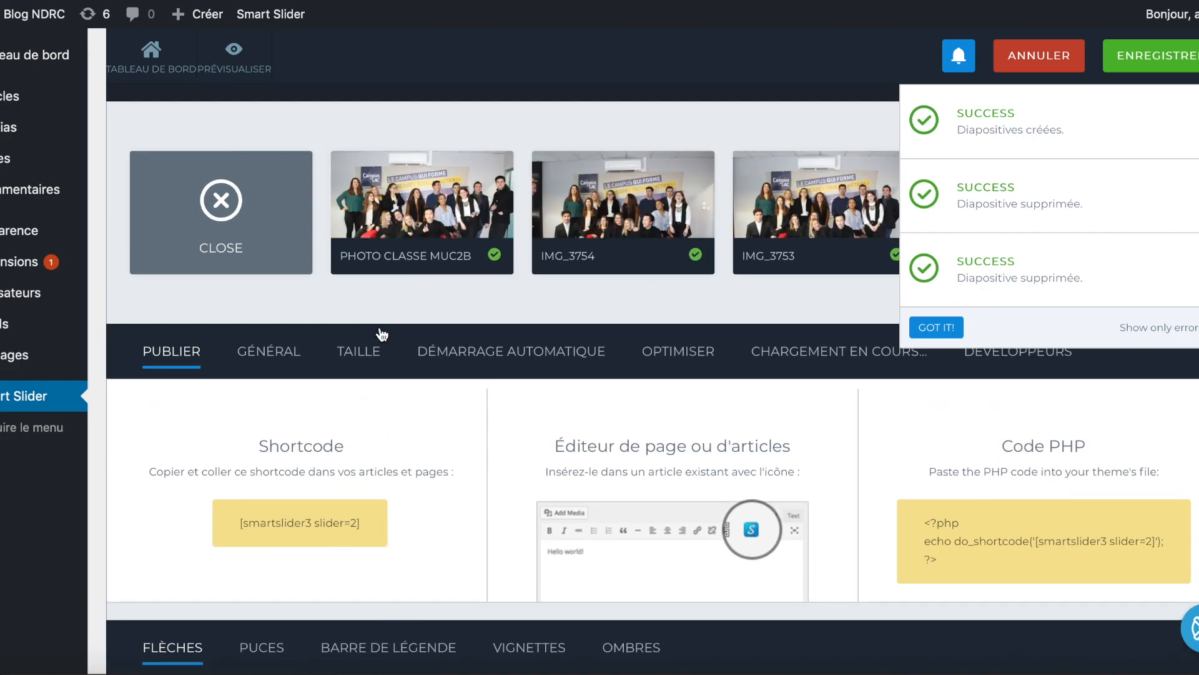
scroll(375, 402, "up", 2)
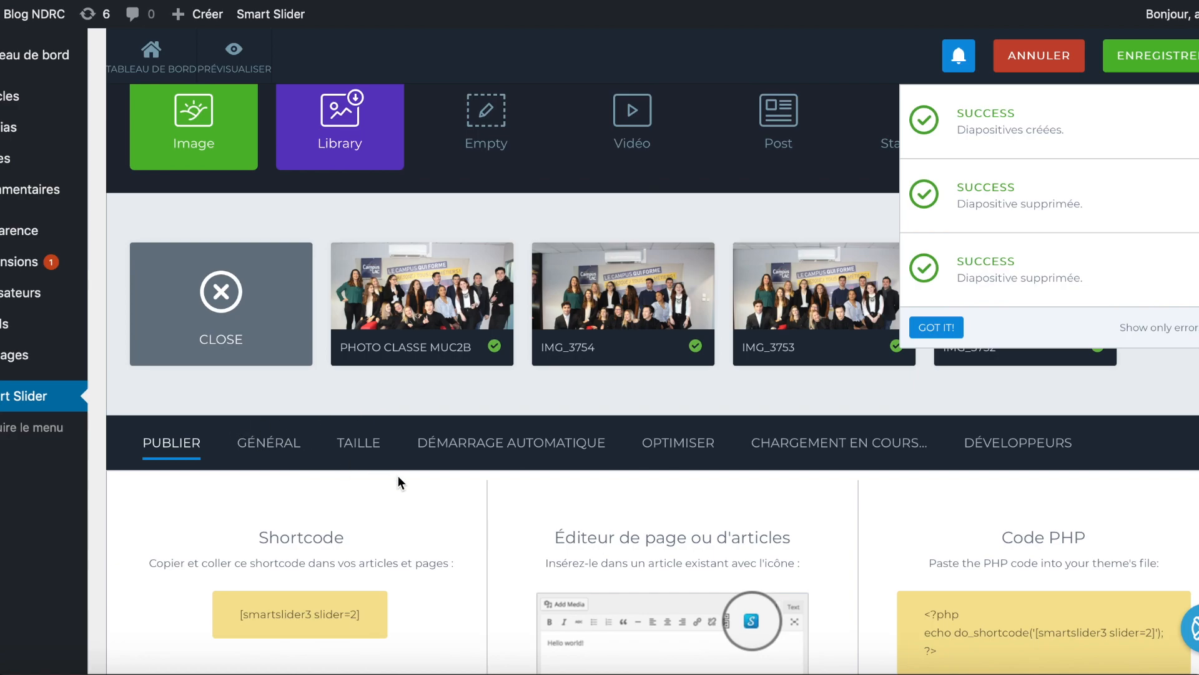
scroll(399, 475, "down", 1)
scroll(399, 475, "down", 8)
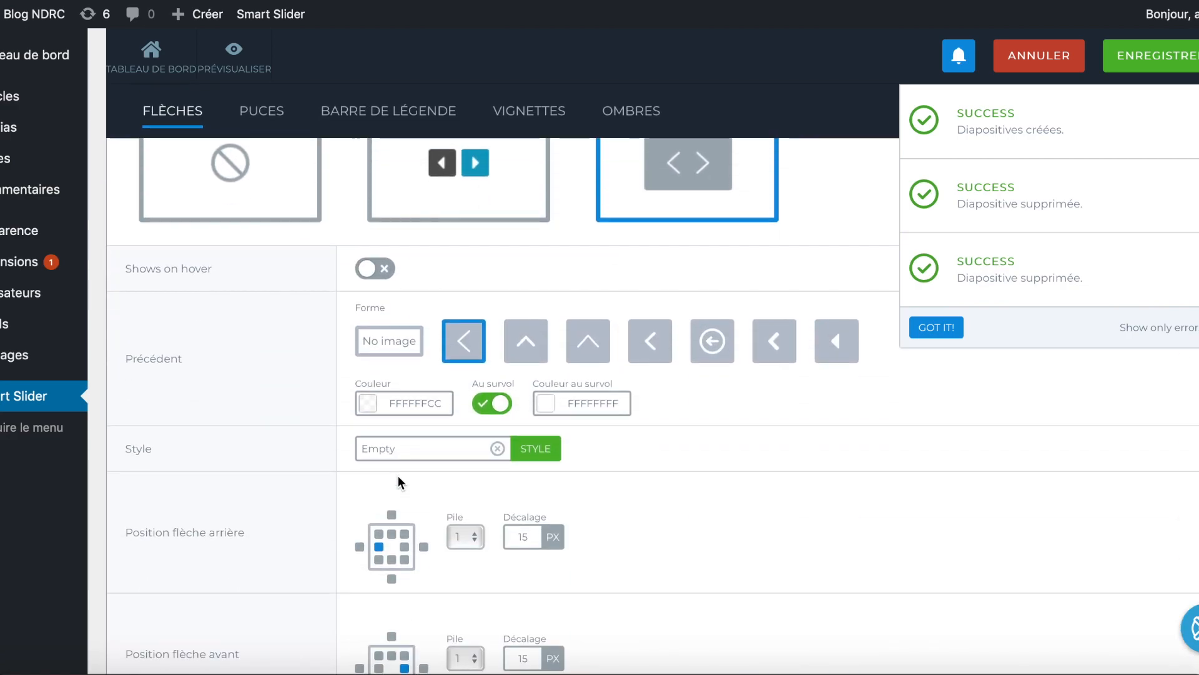
scroll(398, 476, "up", 1)
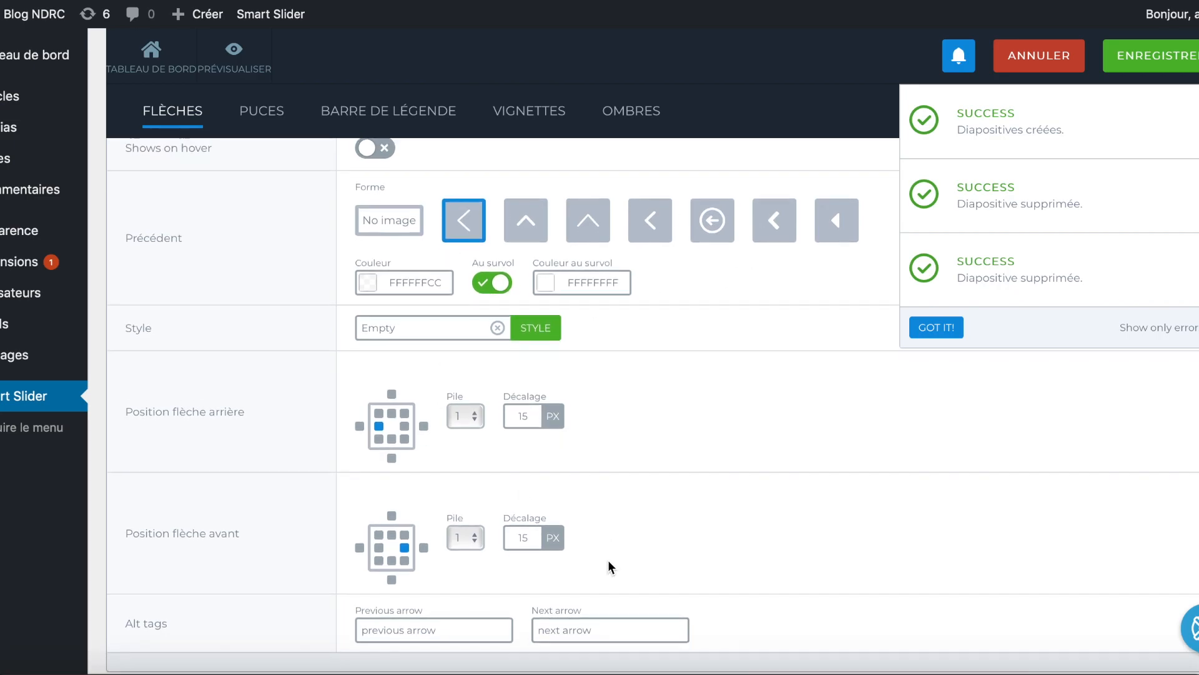
Step: Examine the slider's bullet, caption bar and thumbnail control options
scroll(608, 560, "up", 7)
left_click(270, 533)
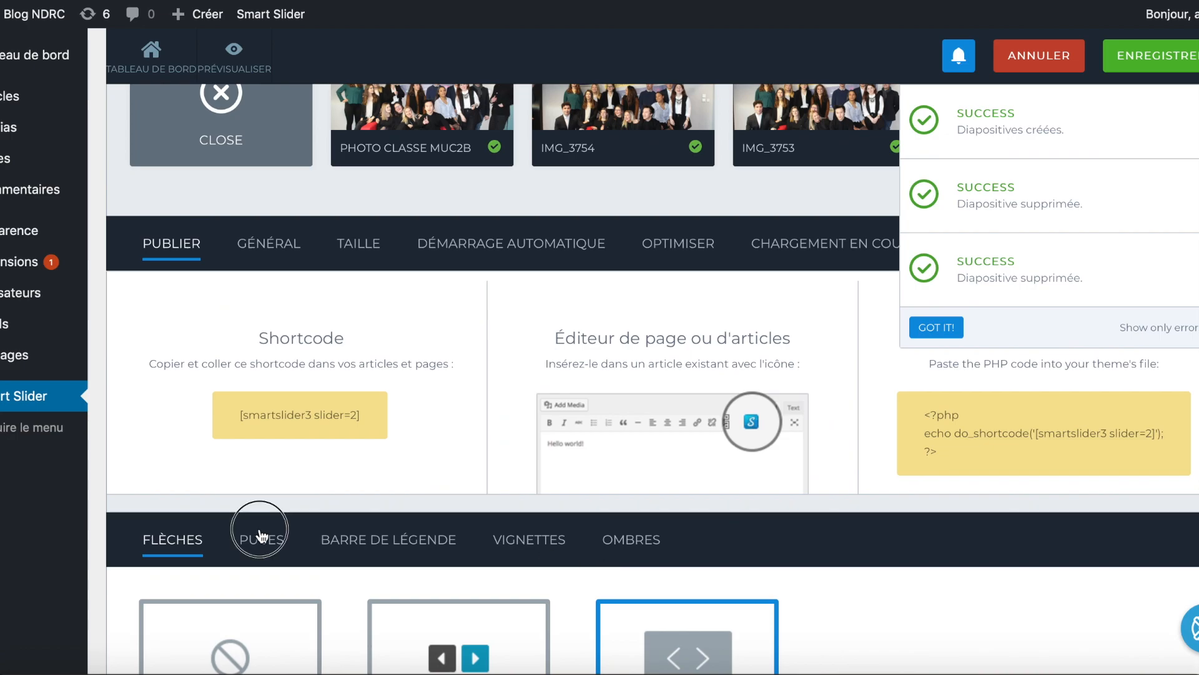
scroll(260, 535, "down", 2)
left_click(375, 414)
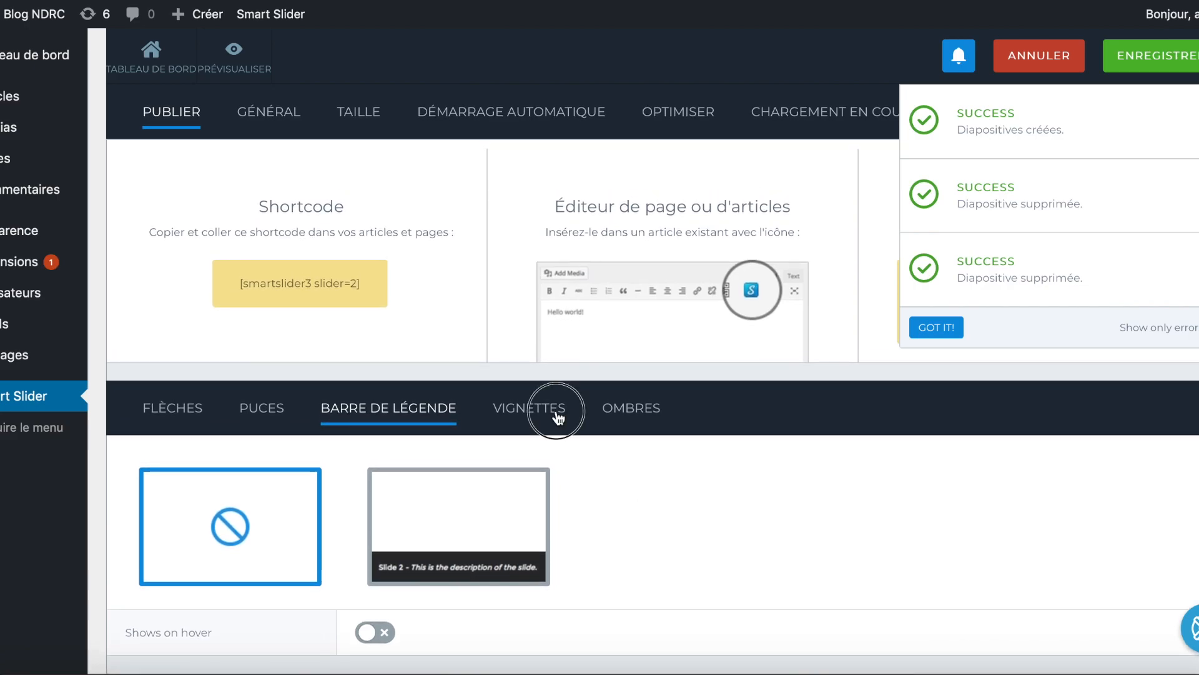
left_click(554, 411)
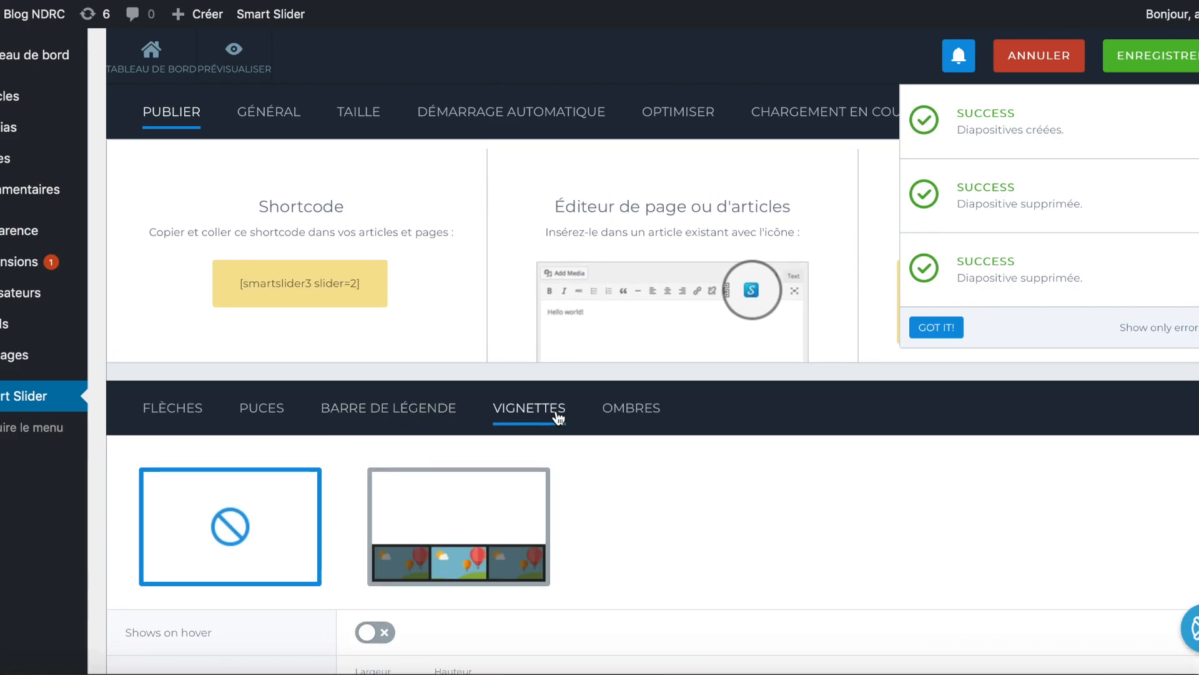
Step: Examine the slider's shadow styles, general settings and autoplay option
left_click(642, 413)
scroll(570, 549, "down", 5)
scroll(571, 549, "down", 2)
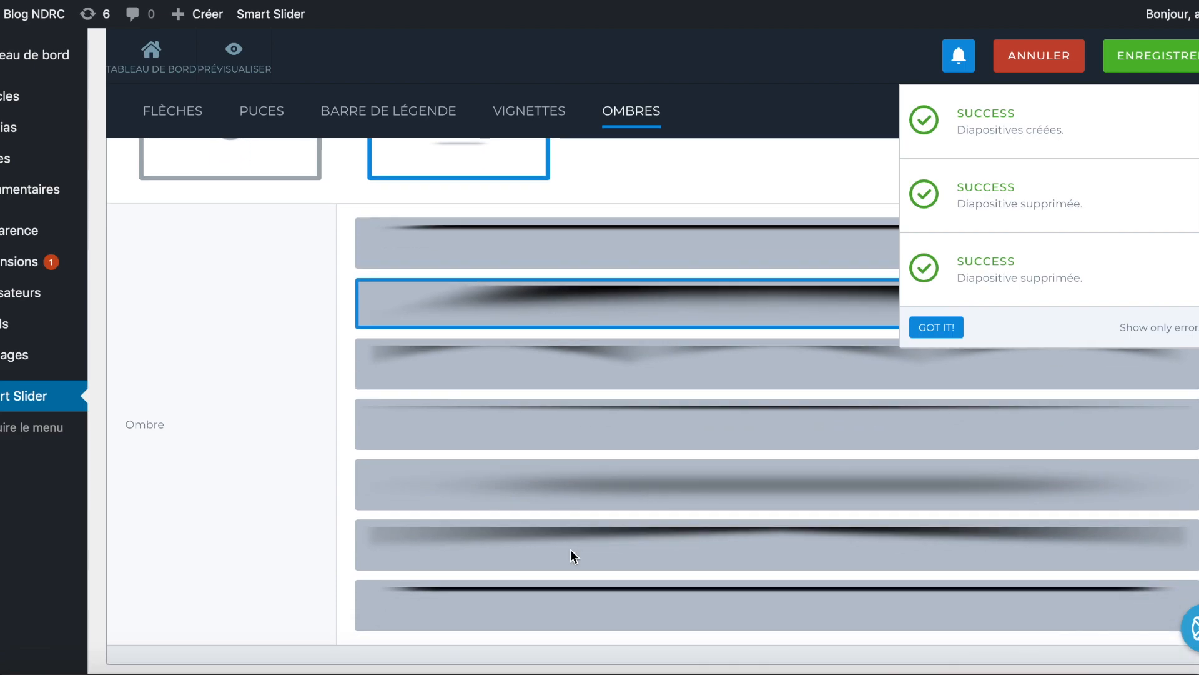
scroll(571, 550, "up", 7)
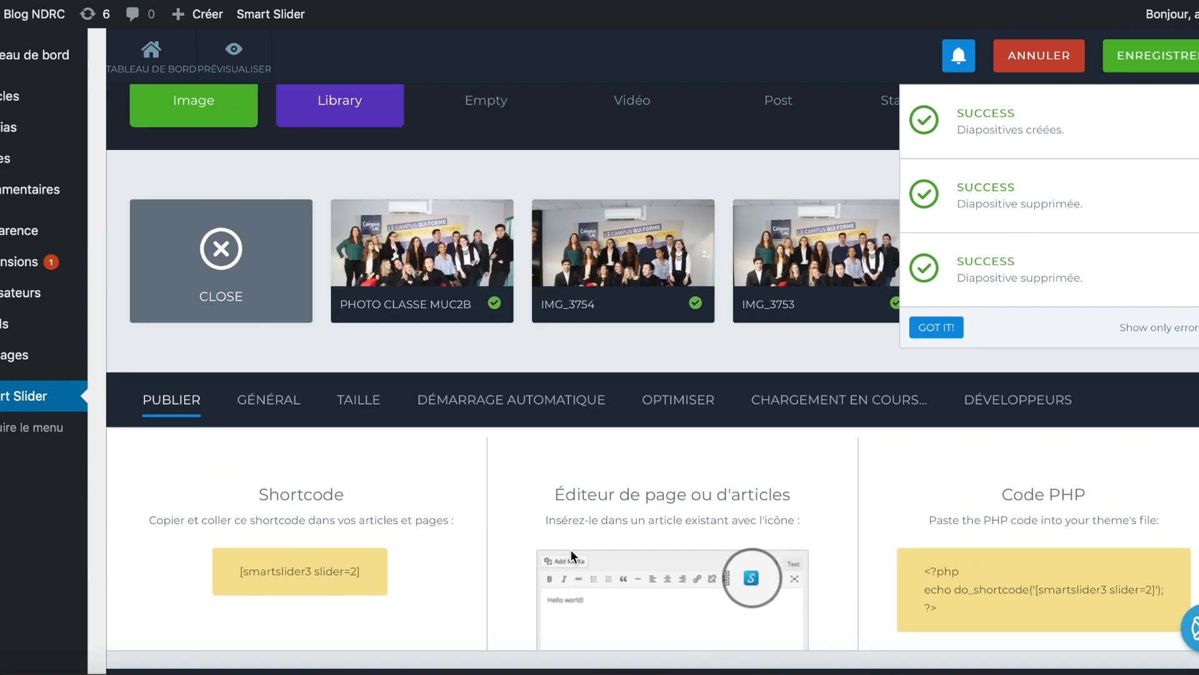
left_click(288, 396)
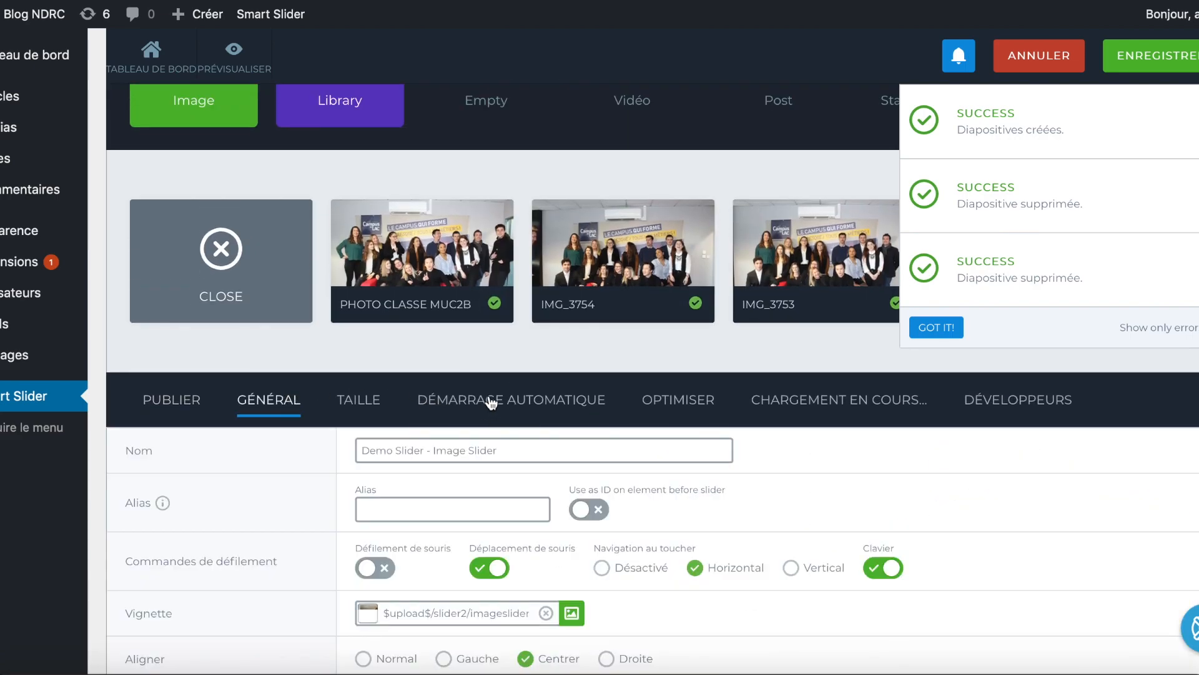
left_click(491, 403)
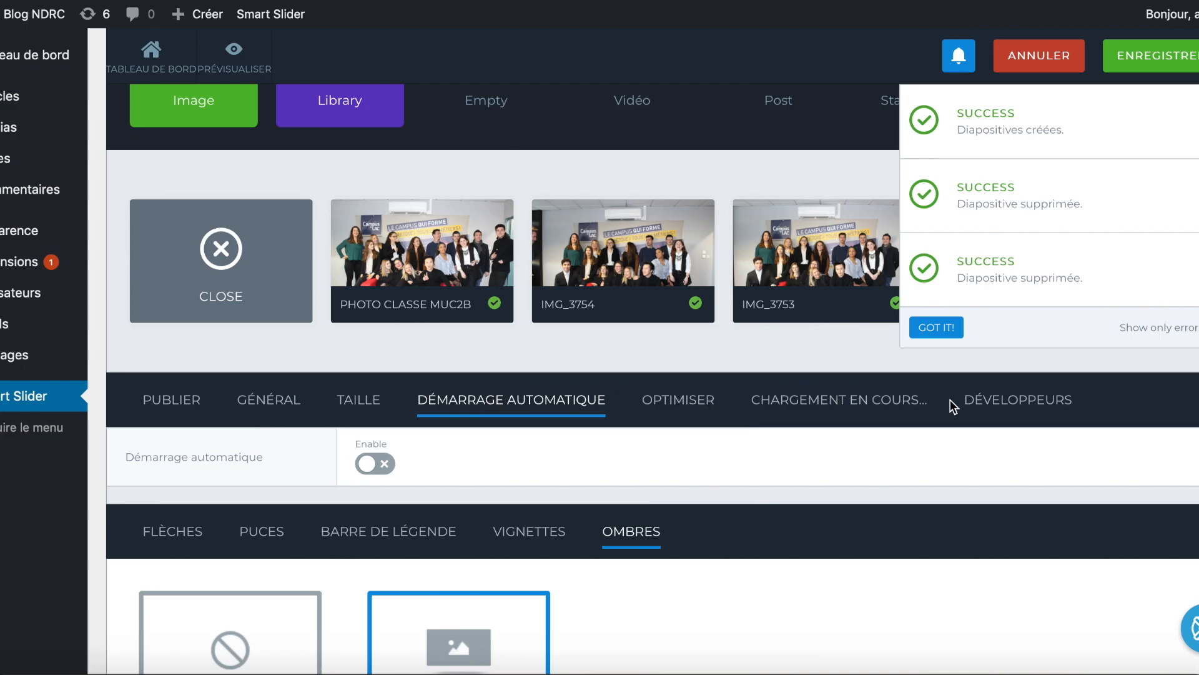
Step: Save the slider and preview it at desktop size, advancing through all its photo slides
scroll(606, 403, "up", 8)
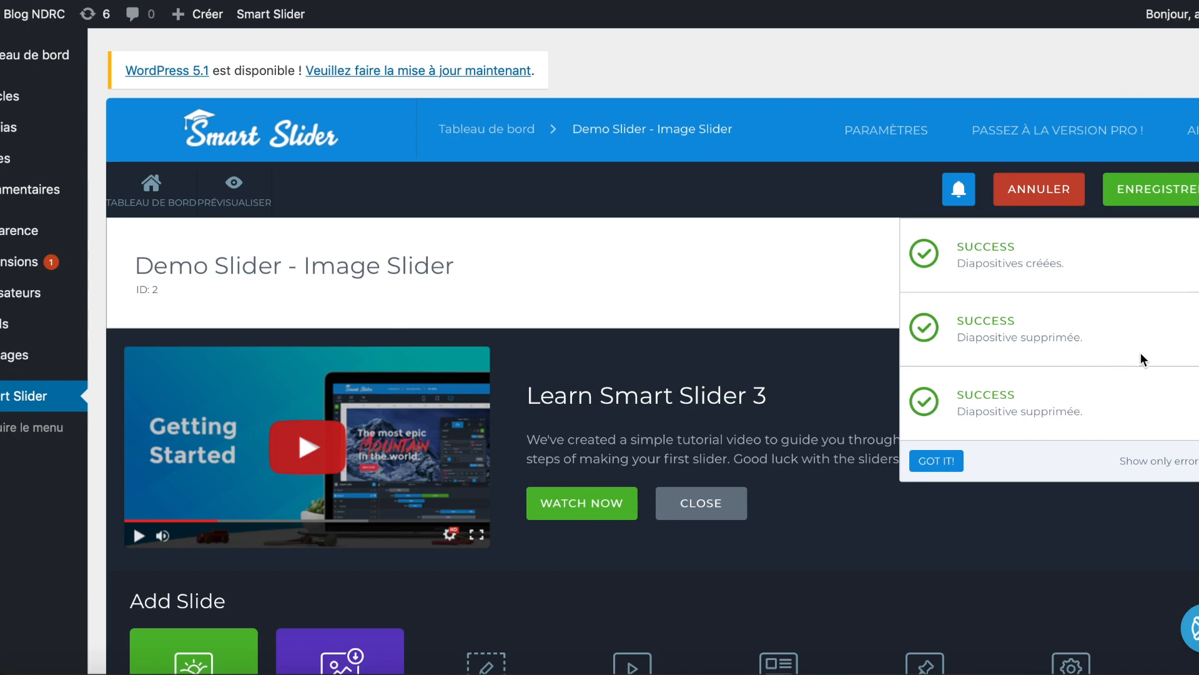
left_click(1162, 204)
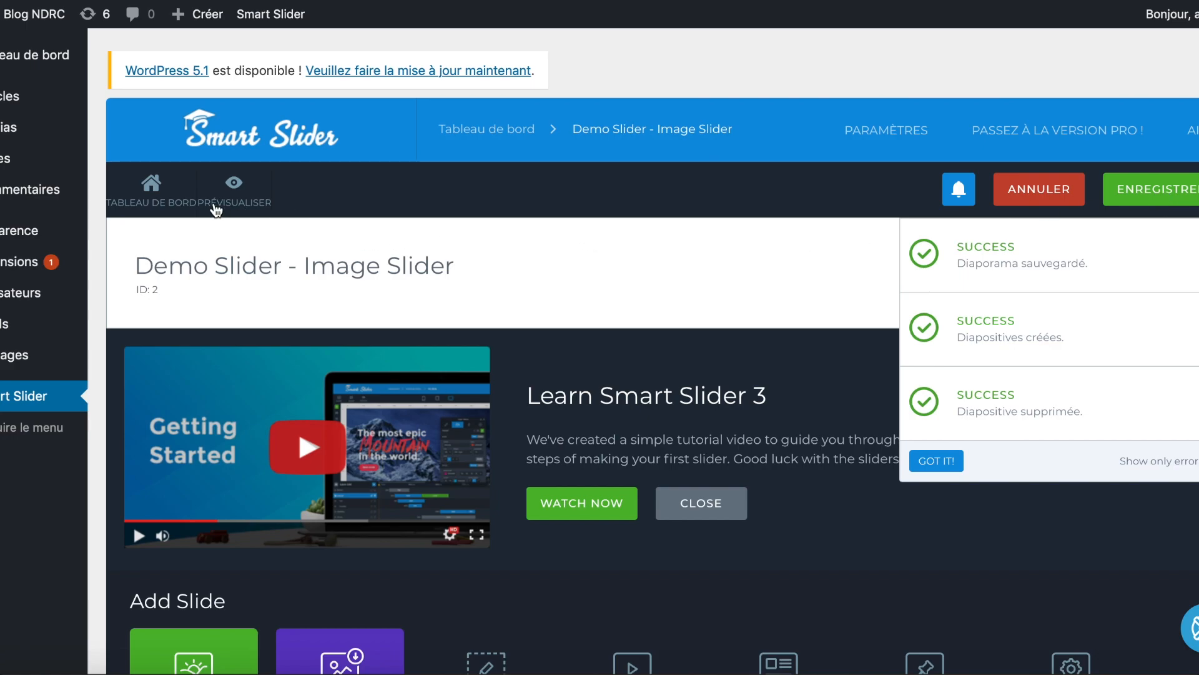
left_click(258, 199)
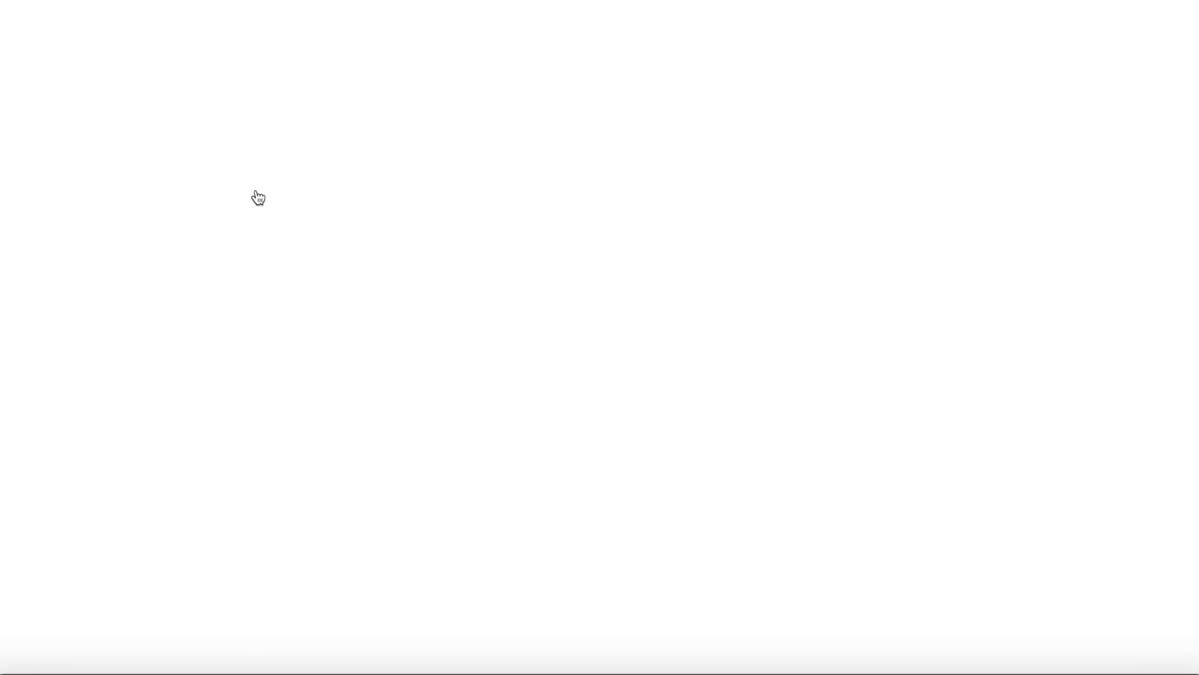
scroll(258, 199, "down", 1)
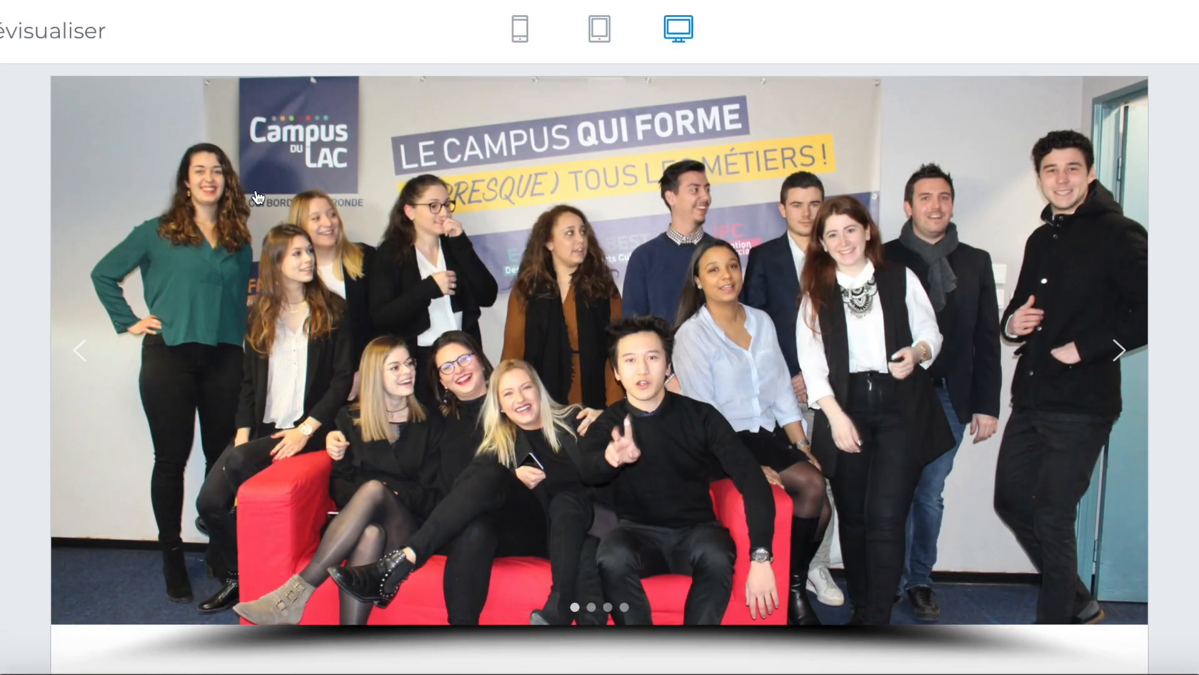
left_click(1123, 355)
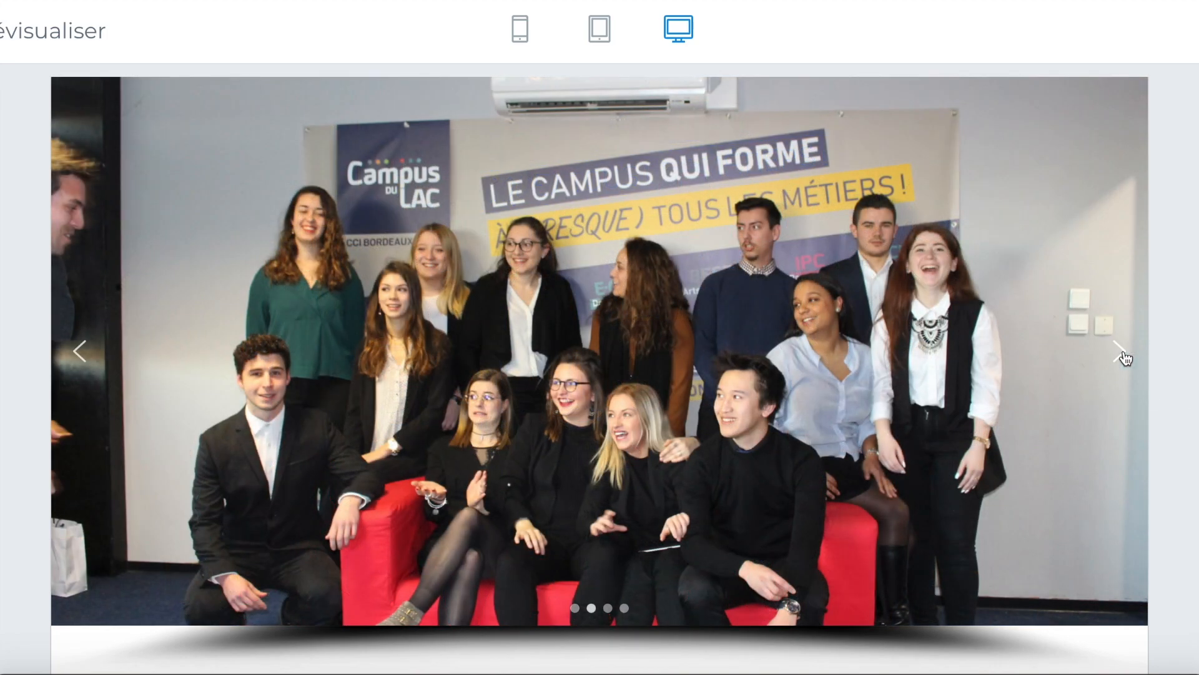
left_click(1123, 355)
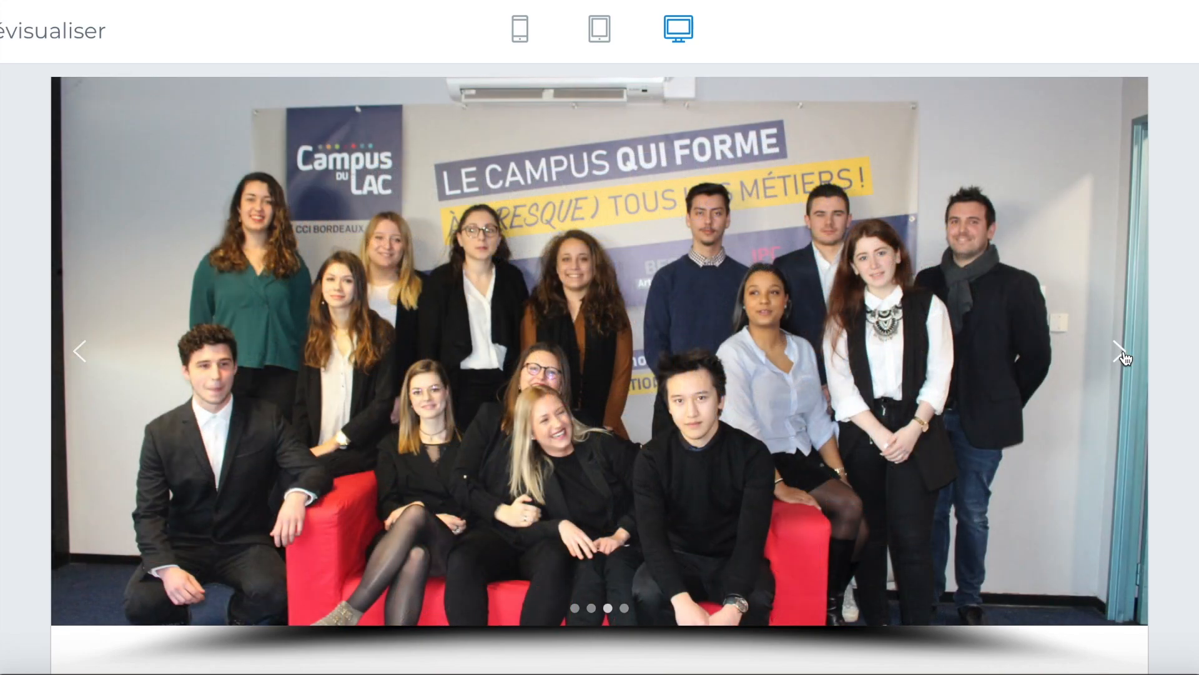
left_click(1122, 355)
left_click(1123, 355)
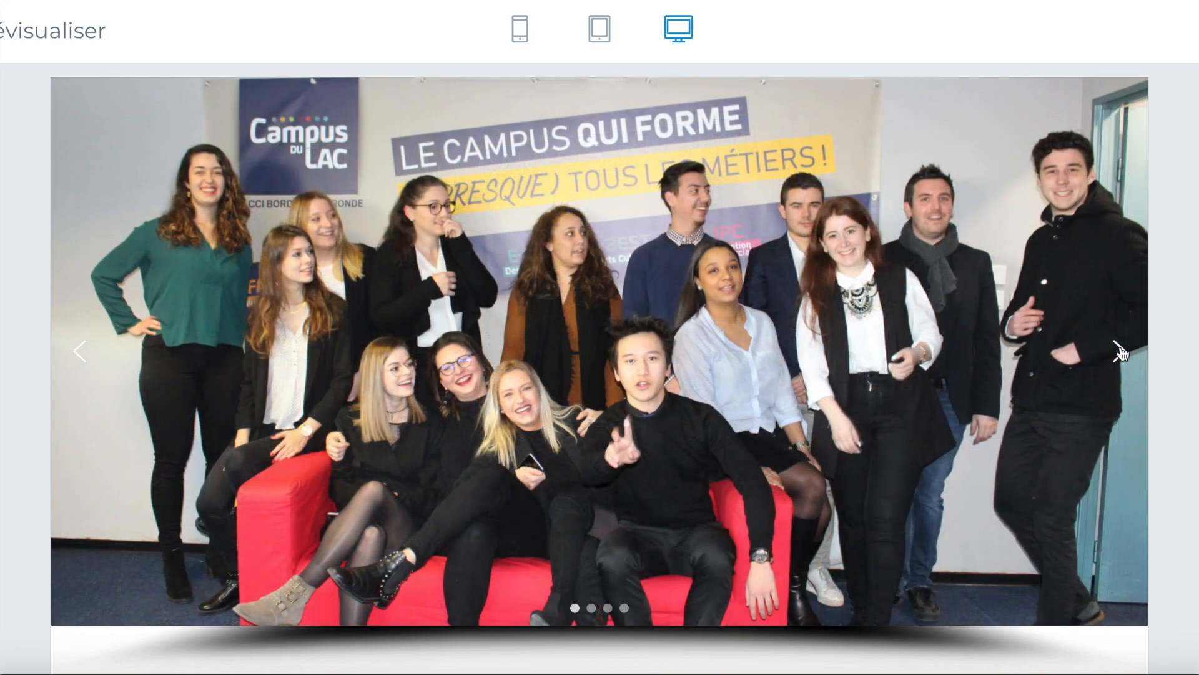
left_click(1122, 355)
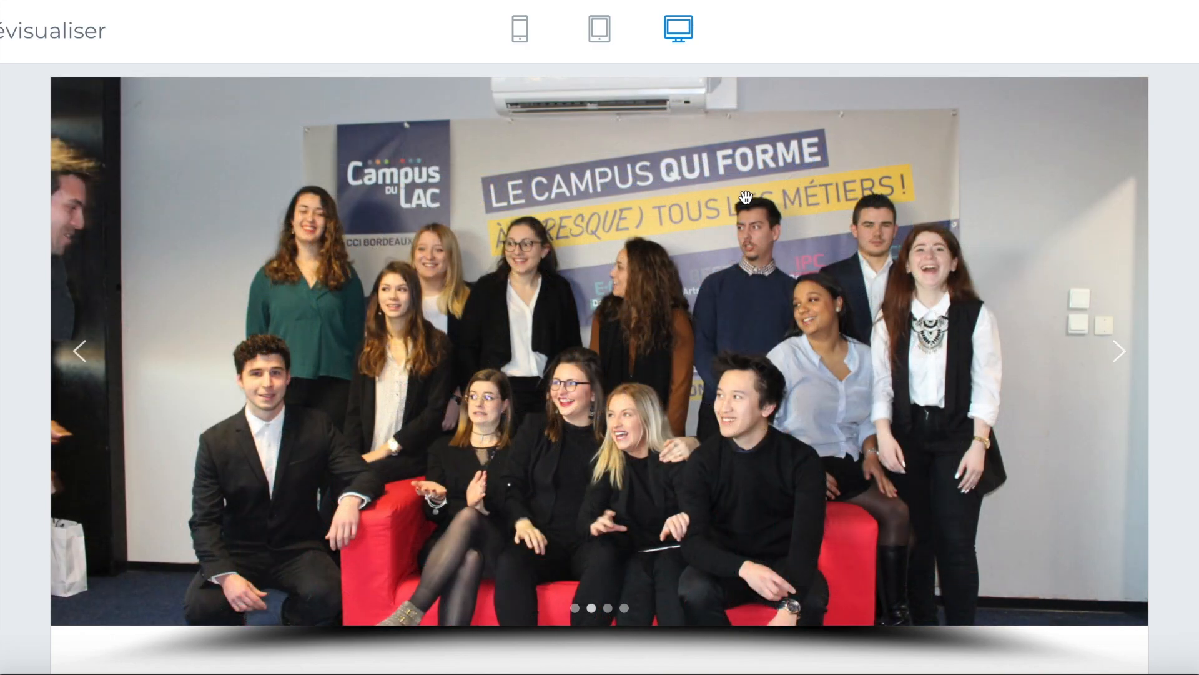
Step: Check the slider preview at tablet and phone sizes, advance one slide on the phone view, and close the preview
mouse_move(548, 38)
left_click(597, 38)
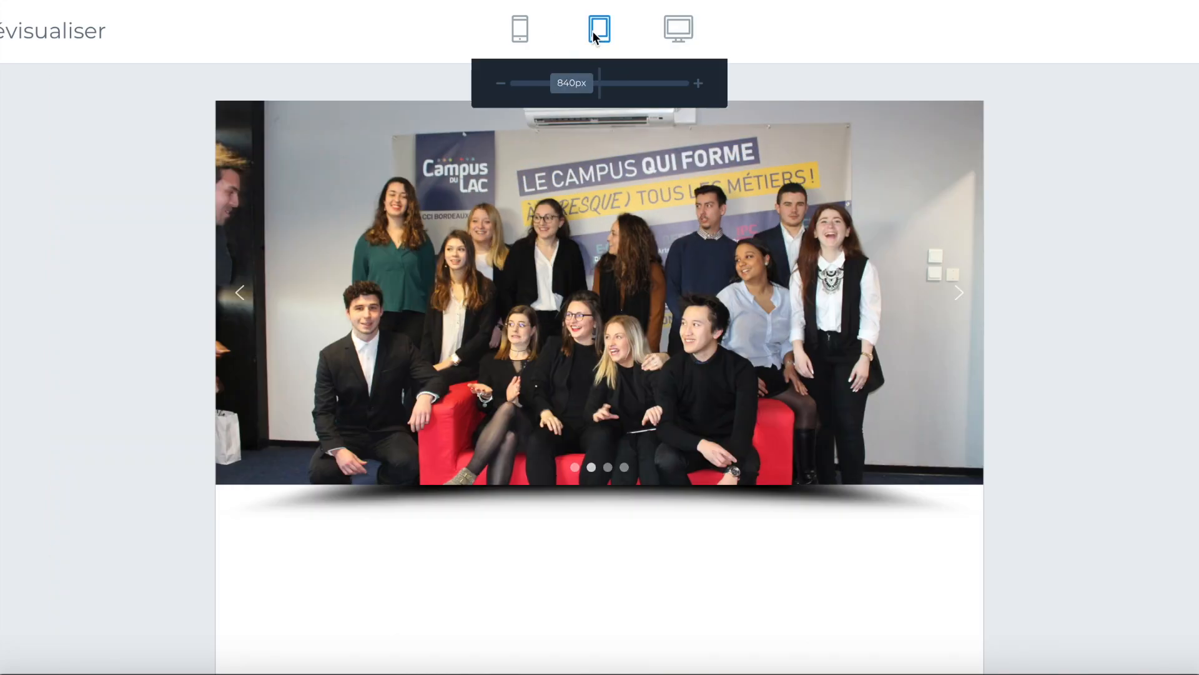
left_click(518, 29)
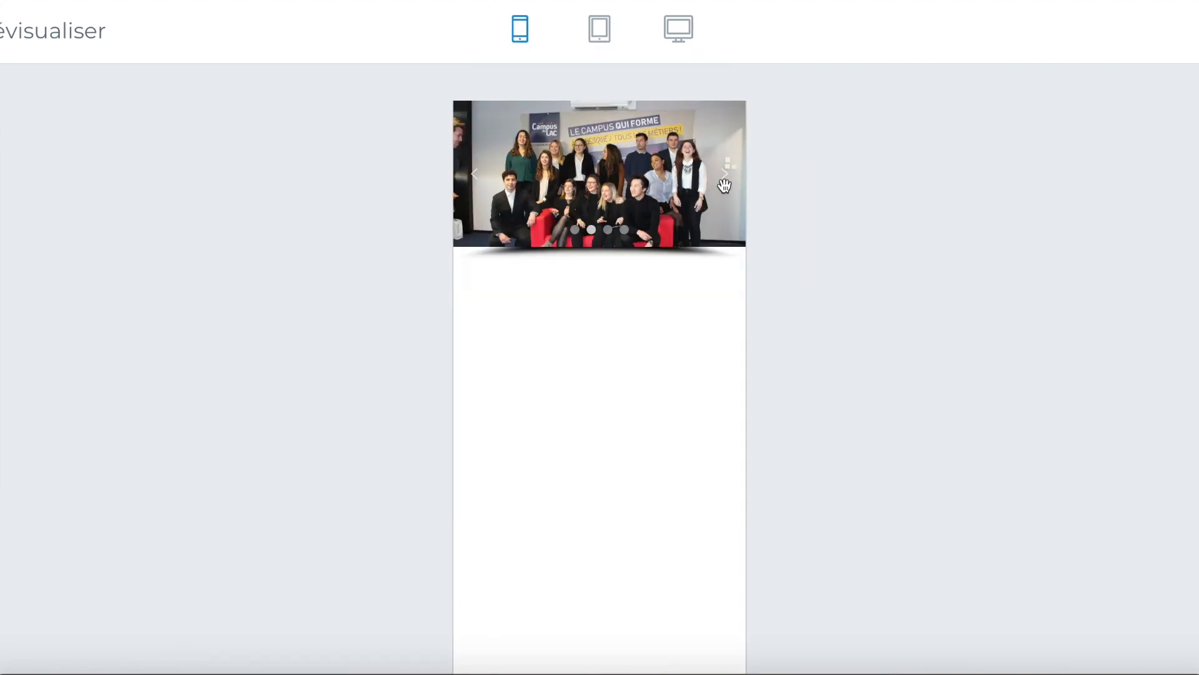
left_click(724, 182)
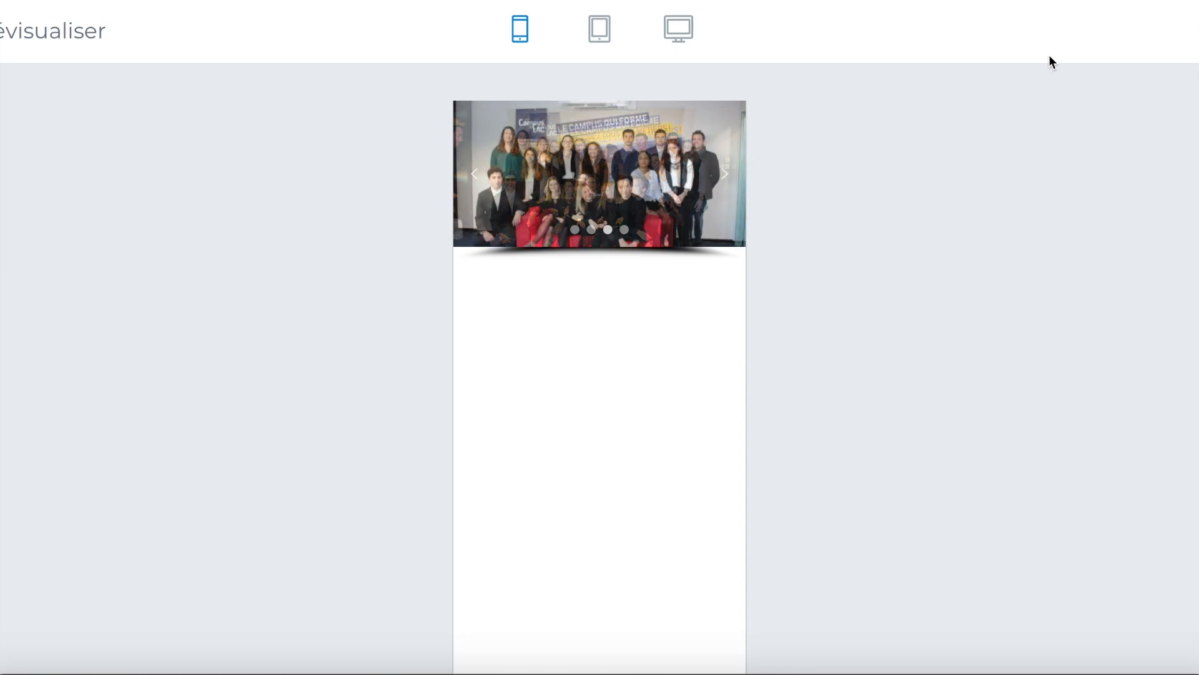
left_click(1194, 51)
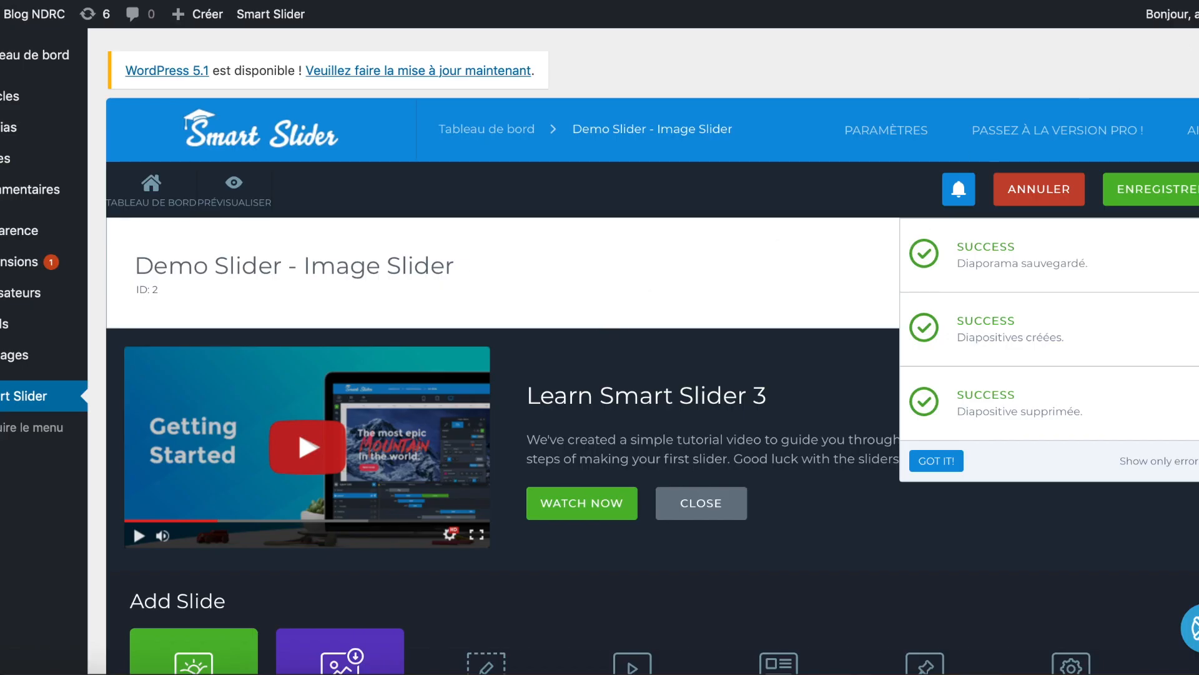
Step: Save the slider again and return to the Smart Slider dashboard's list of sliders
left_click(1178, 182)
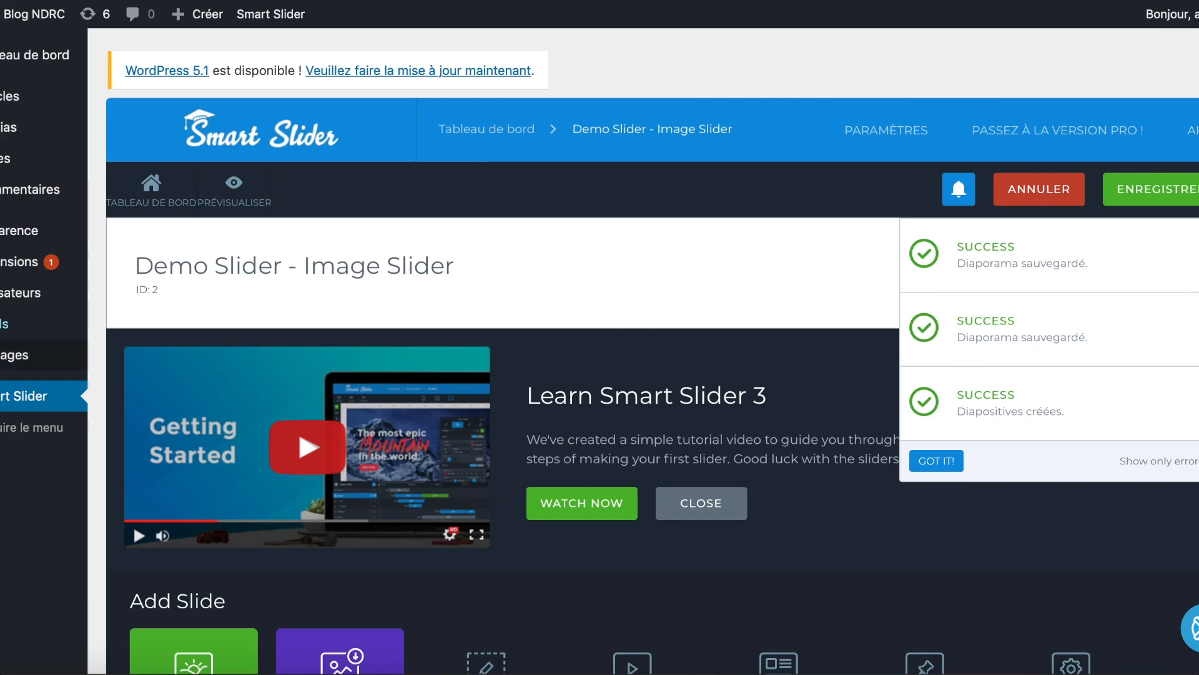
left_click(21, 398)
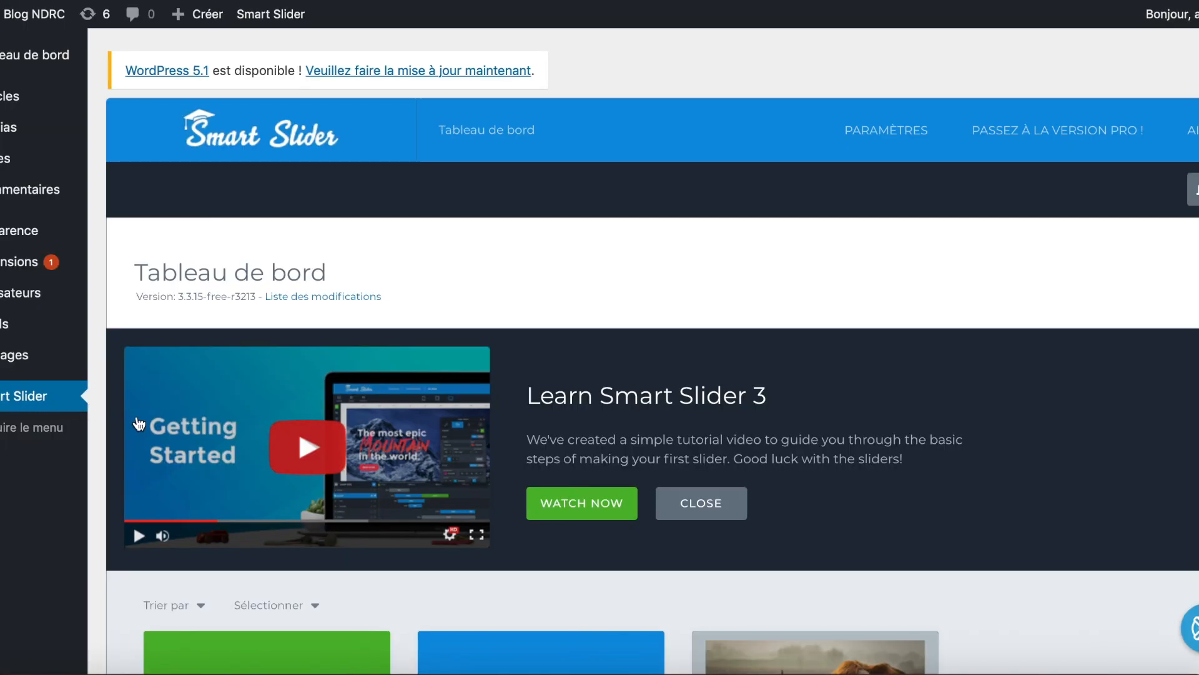
scroll(311, 470, "down", 5)
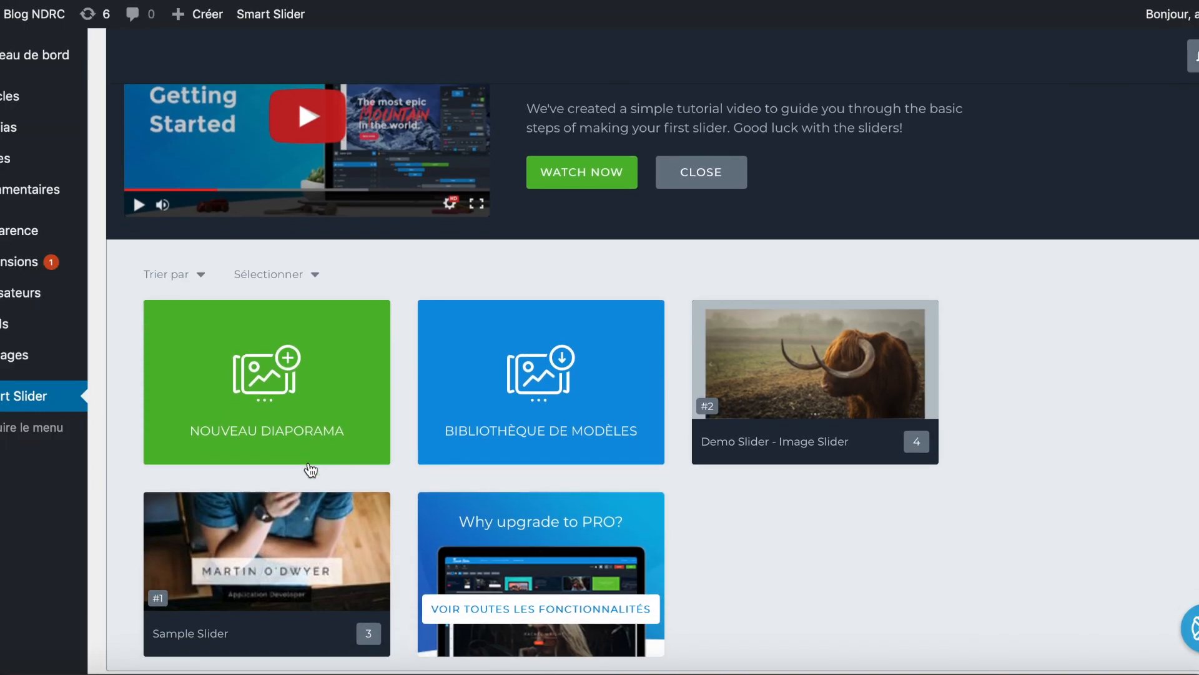
scroll(310, 469, "up", 5)
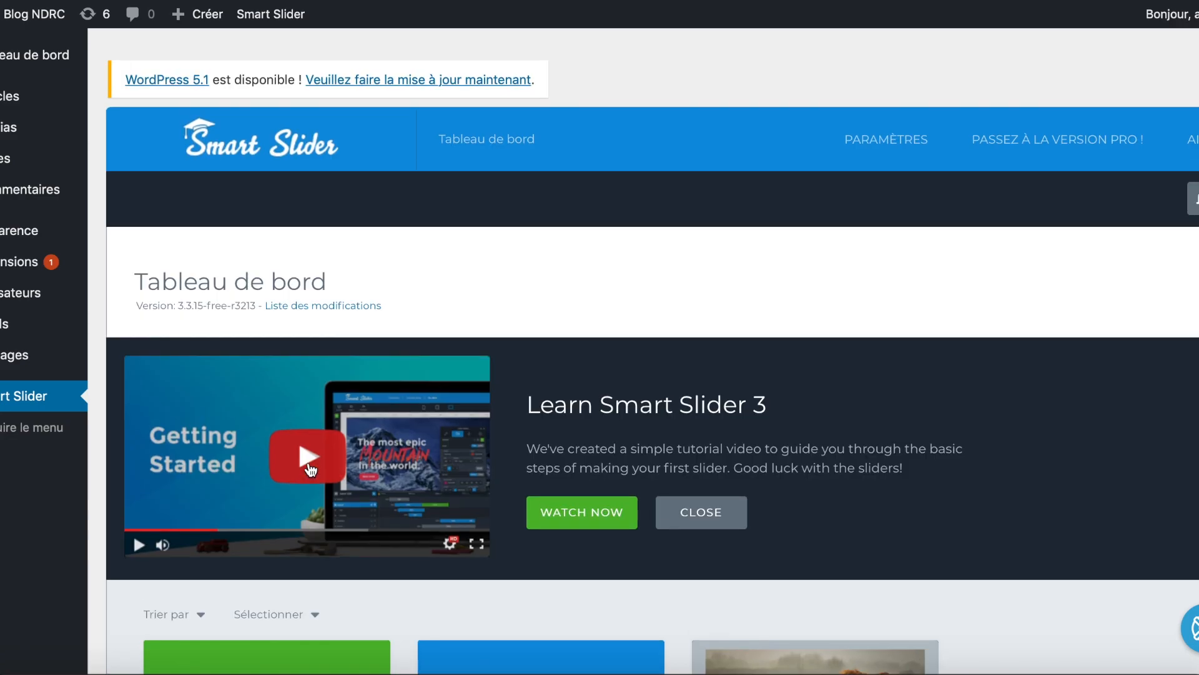
scroll(309, 462, "down", 5)
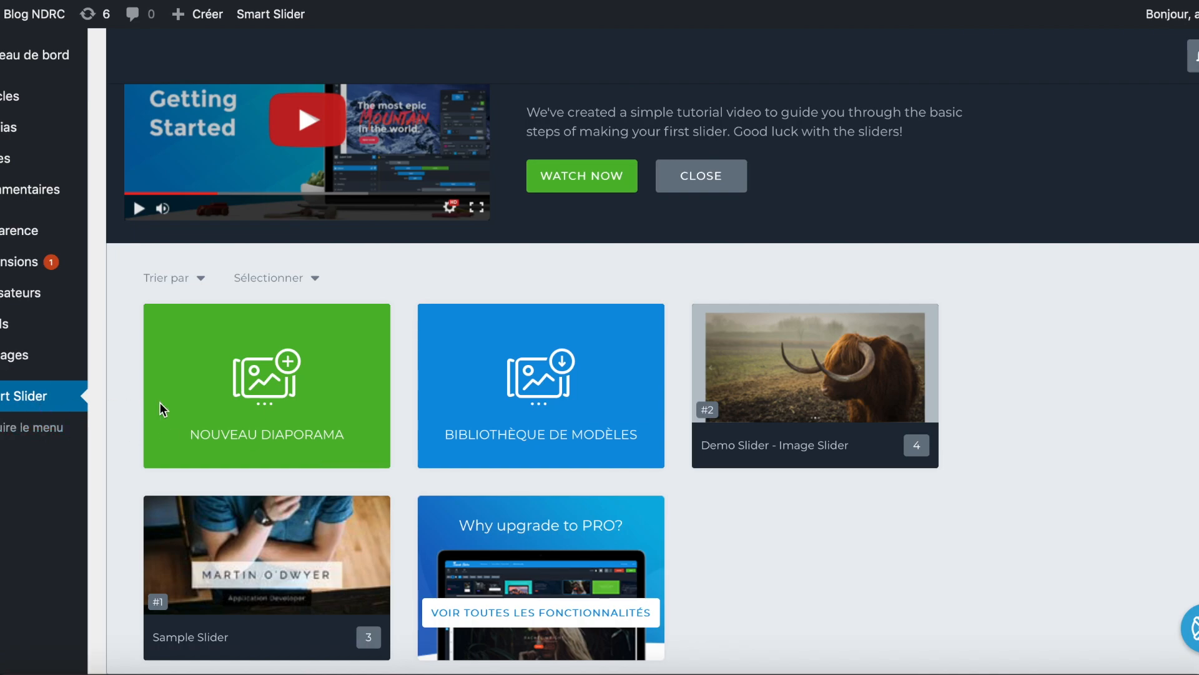
Step: Open Demo Slider - Image Slider and copy its shortcode [smartslider3 slider=2]
left_click(276, 403)
scroll(275, 403, "down", 5)
left_click(874, 399)
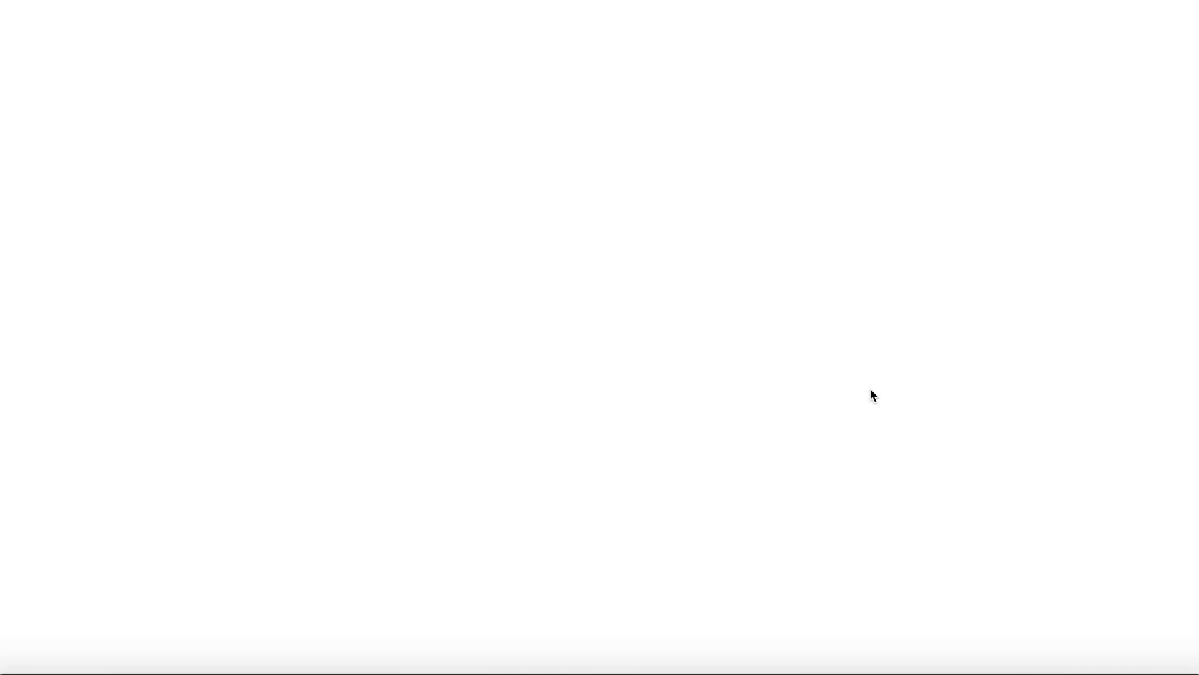
scroll(460, 527, "down", 10)
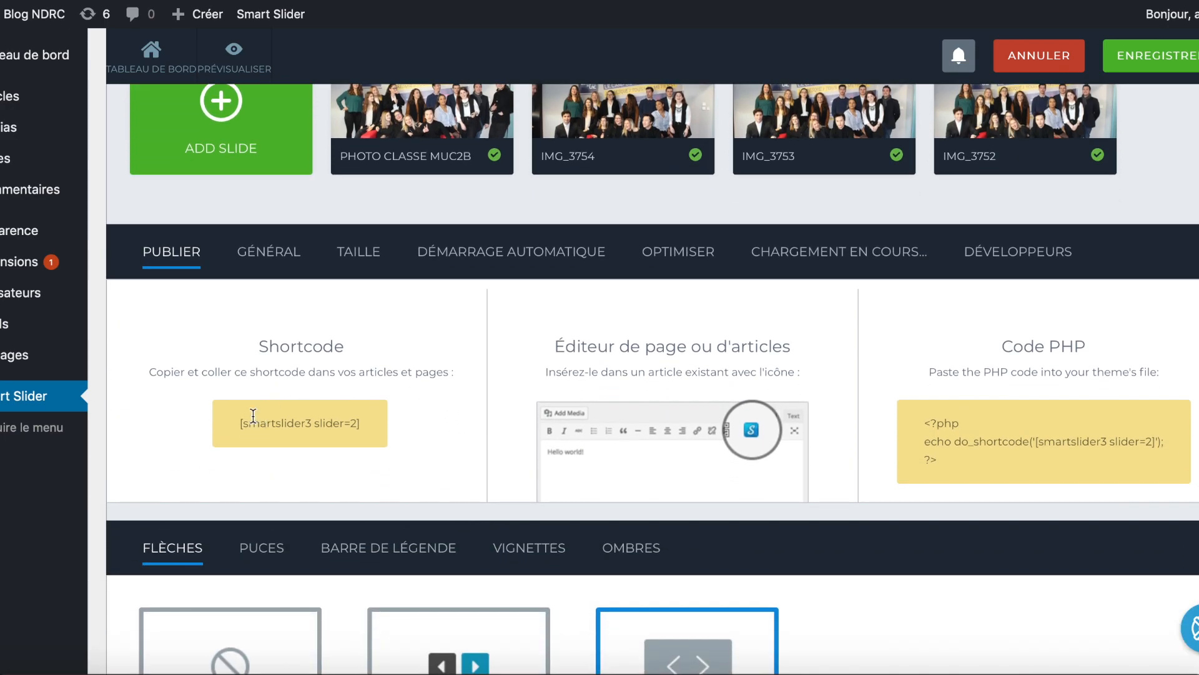
left_click_drag(240, 425, 365, 424)
key("ctrl+c")
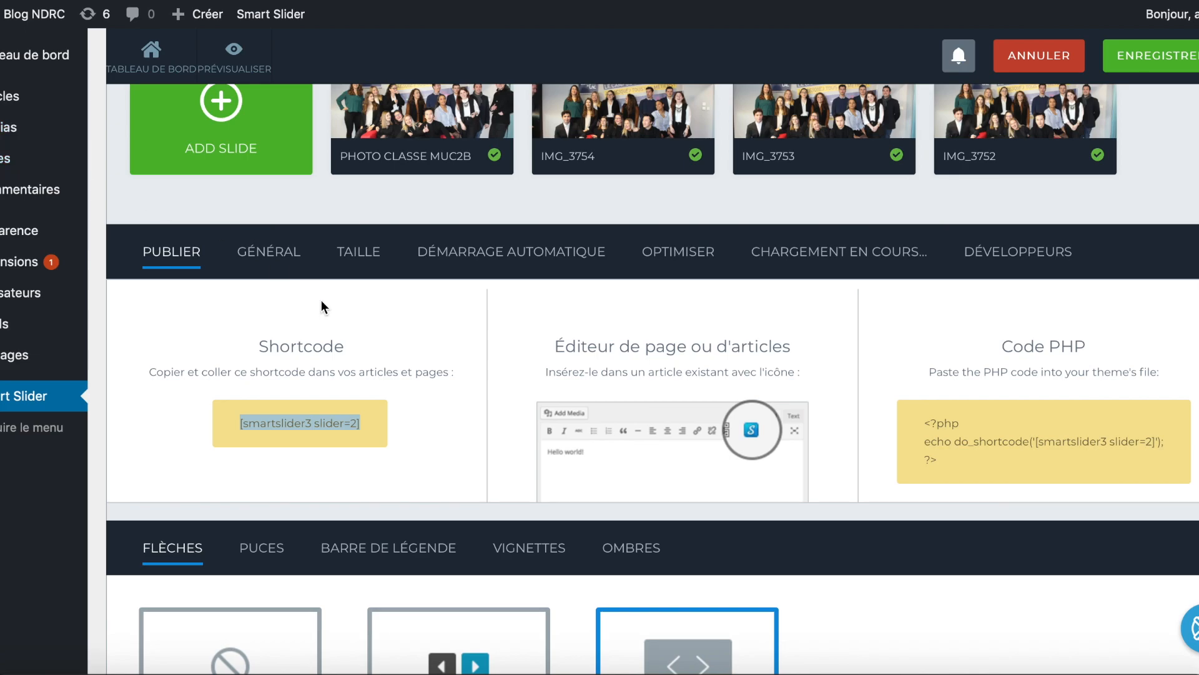
Step: Create a new WordPress article titled "Journée Pro ICFA 2019"
scroll(323, 303, "up", 5)
scroll(322, 306, "up", 1)
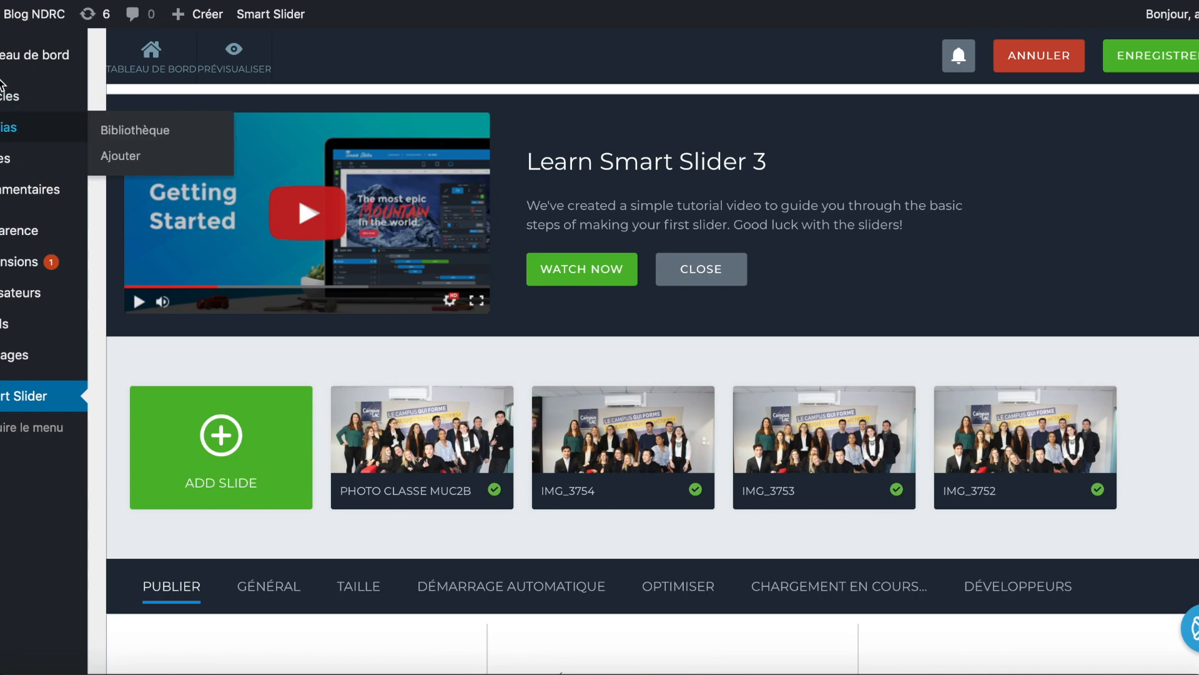
mouse_move(2, 106)
left_click(3, 105)
left_click(214, 127)
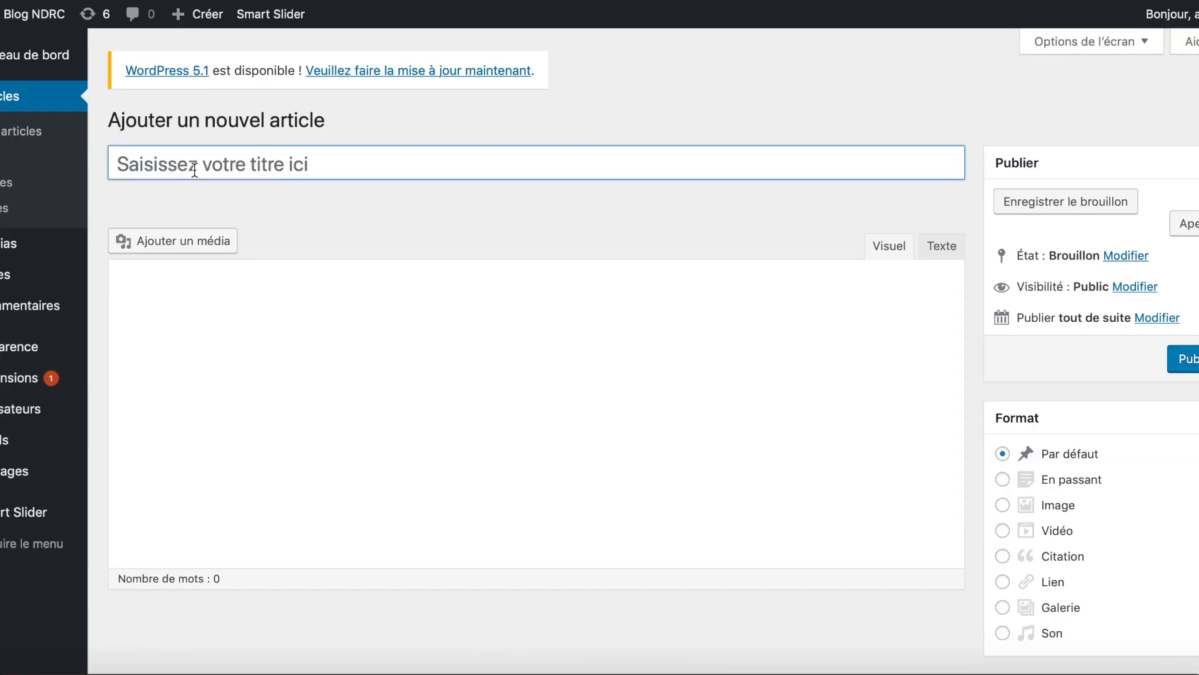
left_click(195, 170)
type("Jour r")
key("BackSpace")
key("BackSpace")
type("née Pro ICFA 2019")
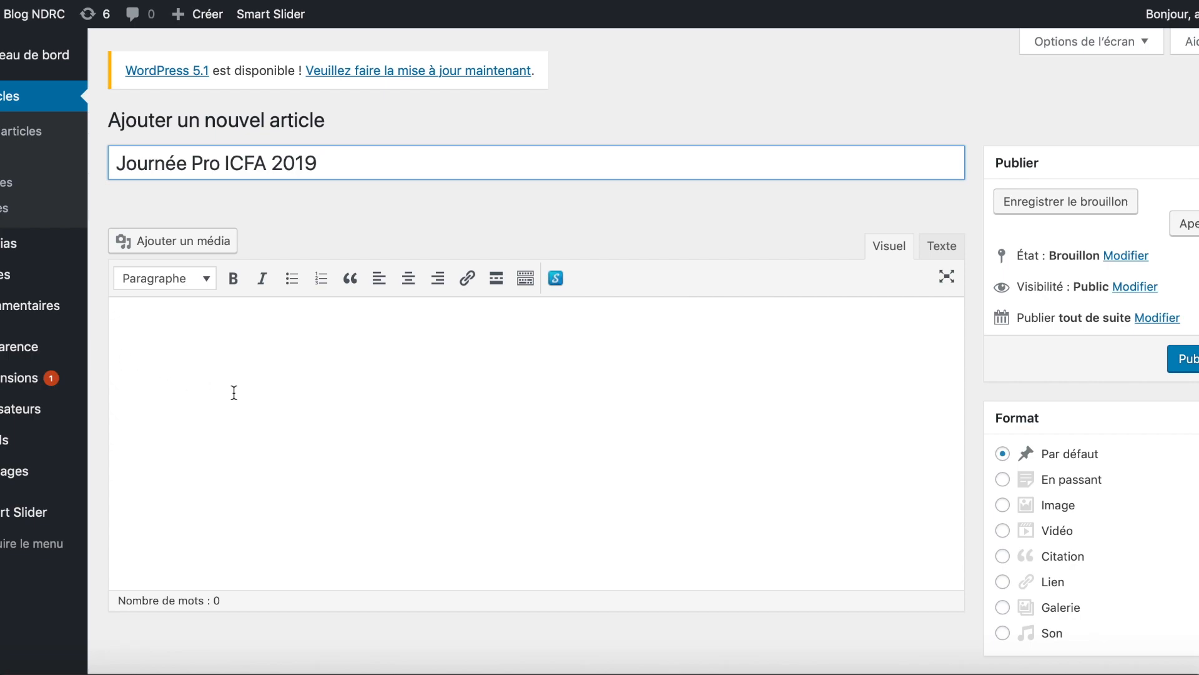
Step: Paste the shortcode [smartslider3 slider=2] into the article body and centre it
left_click(234, 393)
key("ctrl+v")
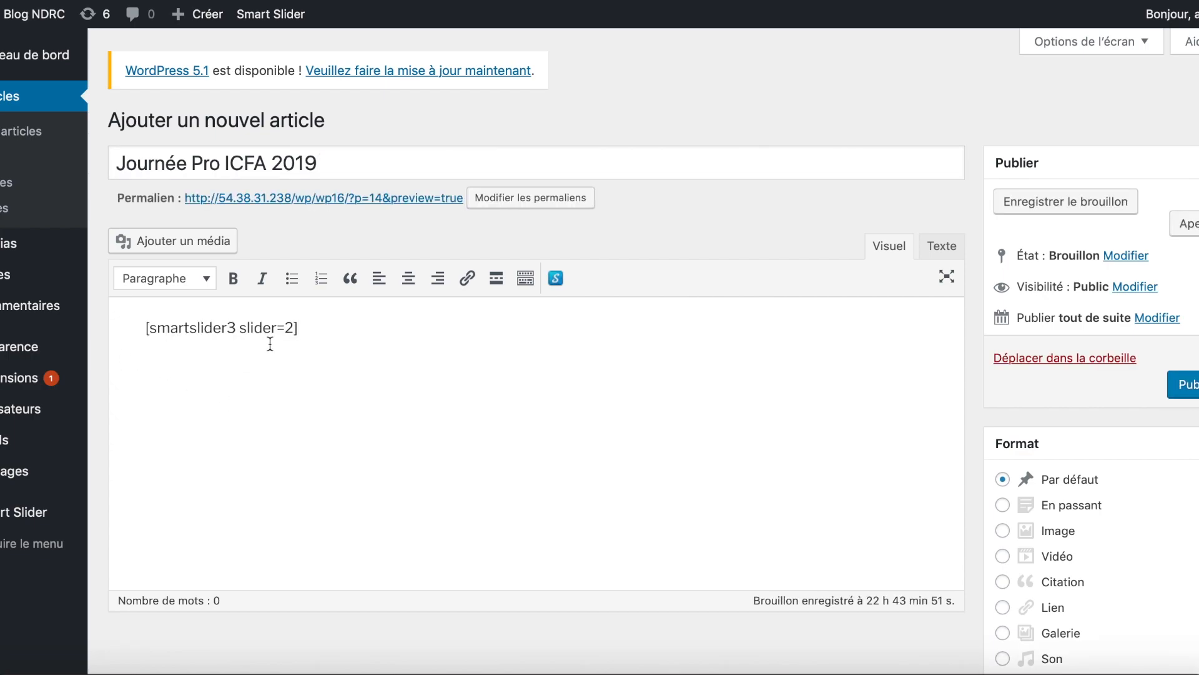
left_click_drag(301, 329, 142, 328)
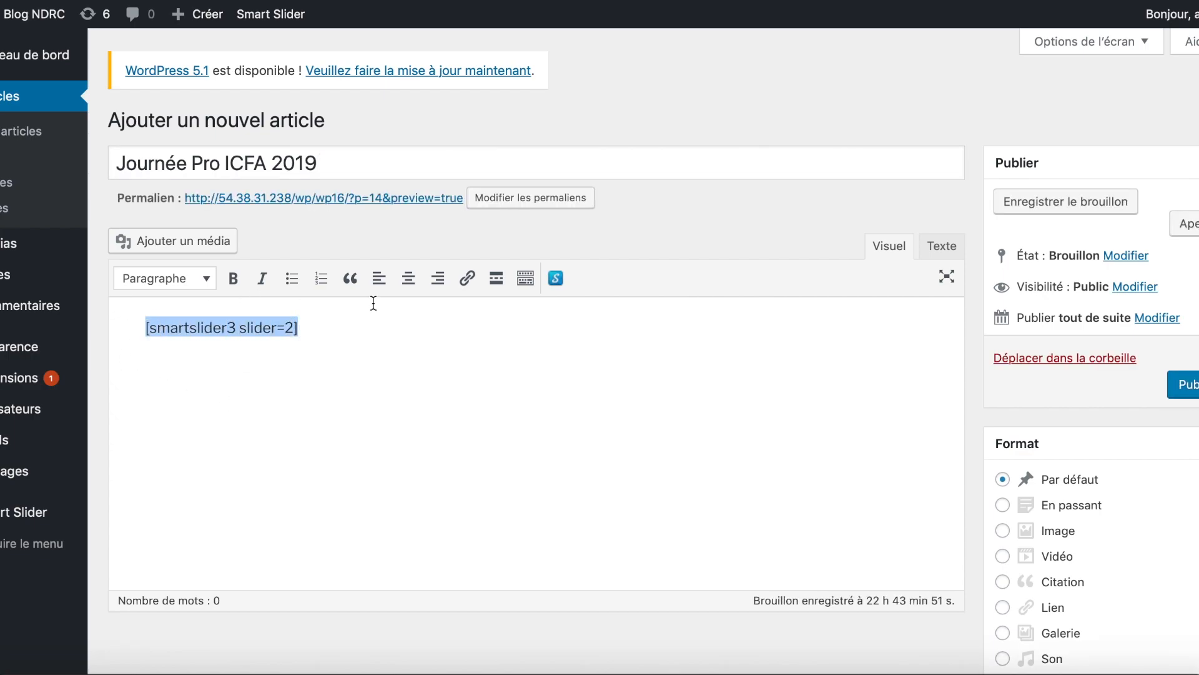
left_click(403, 280)
left_click(375, 416)
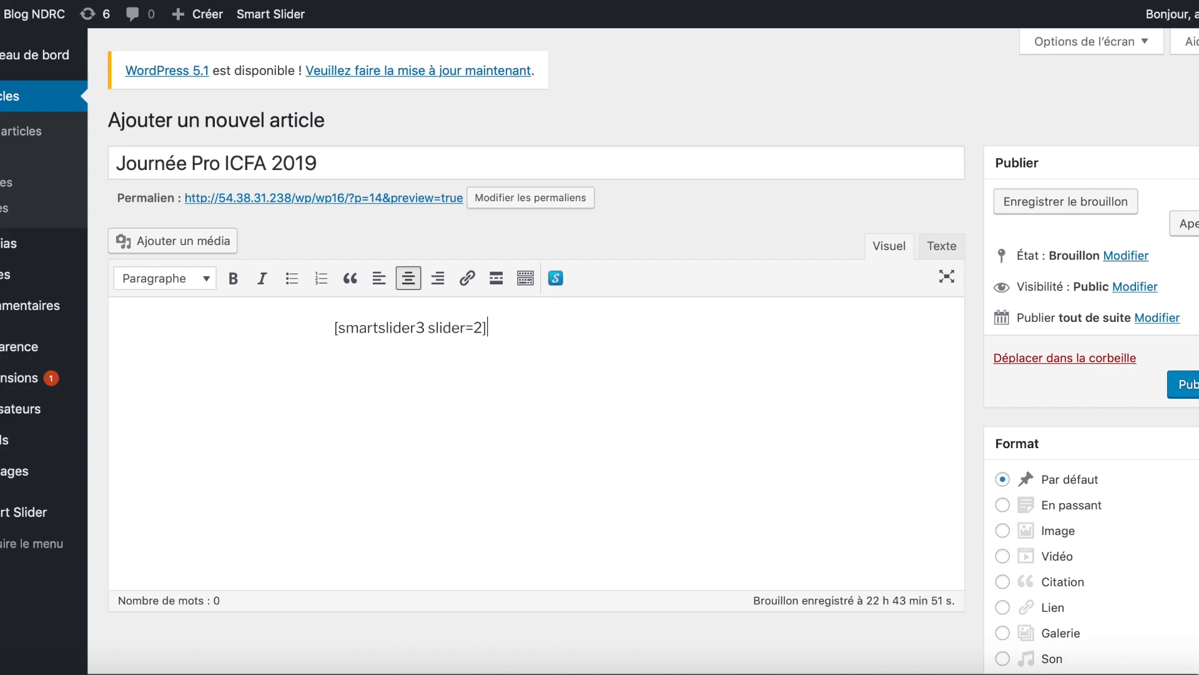
Step: Publish the article and open its front-end preview
left_click(1191, 384)
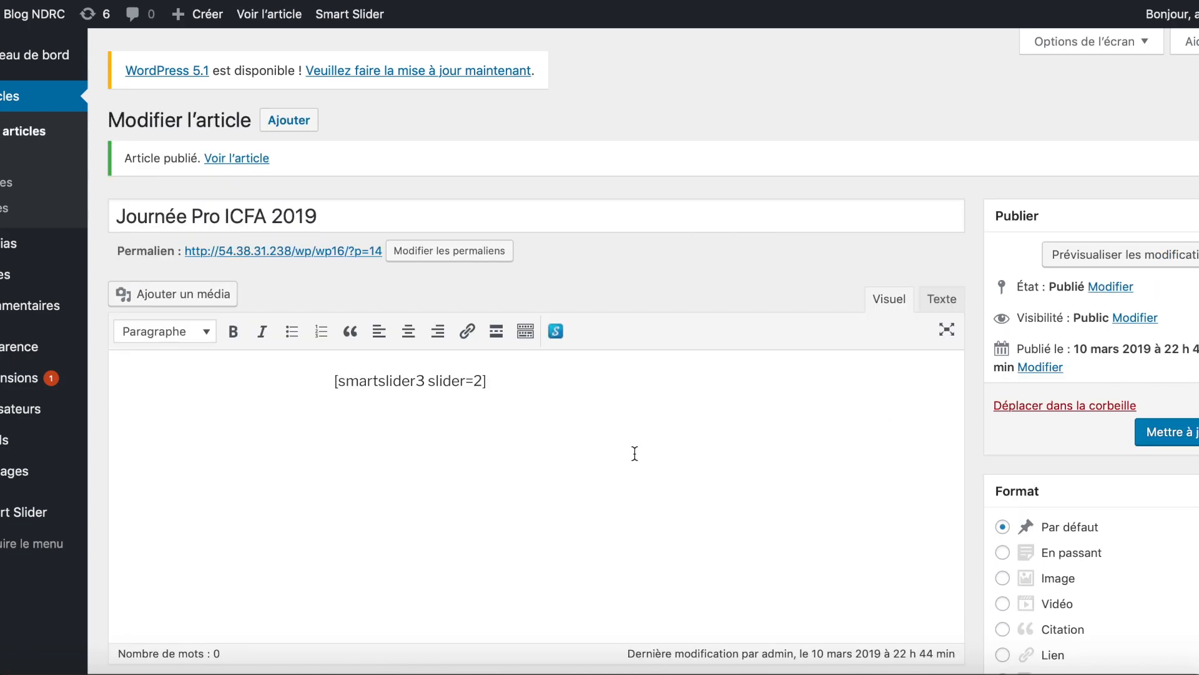
left_click(1122, 261)
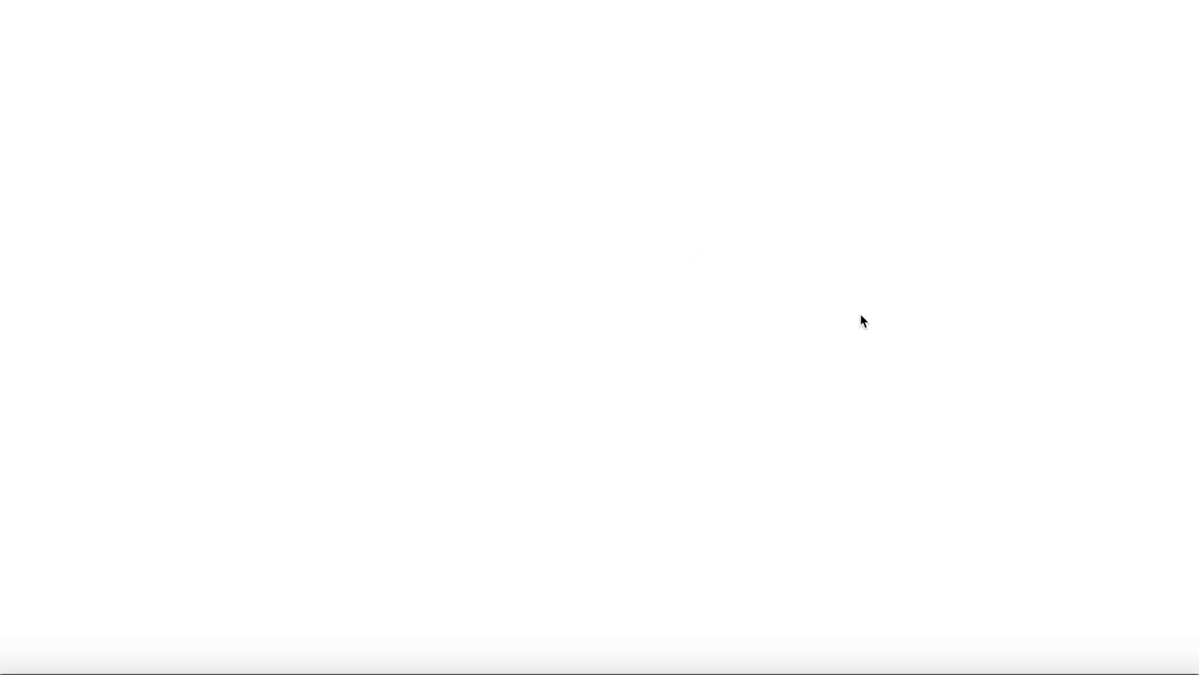
scroll(860, 321, "down", 3)
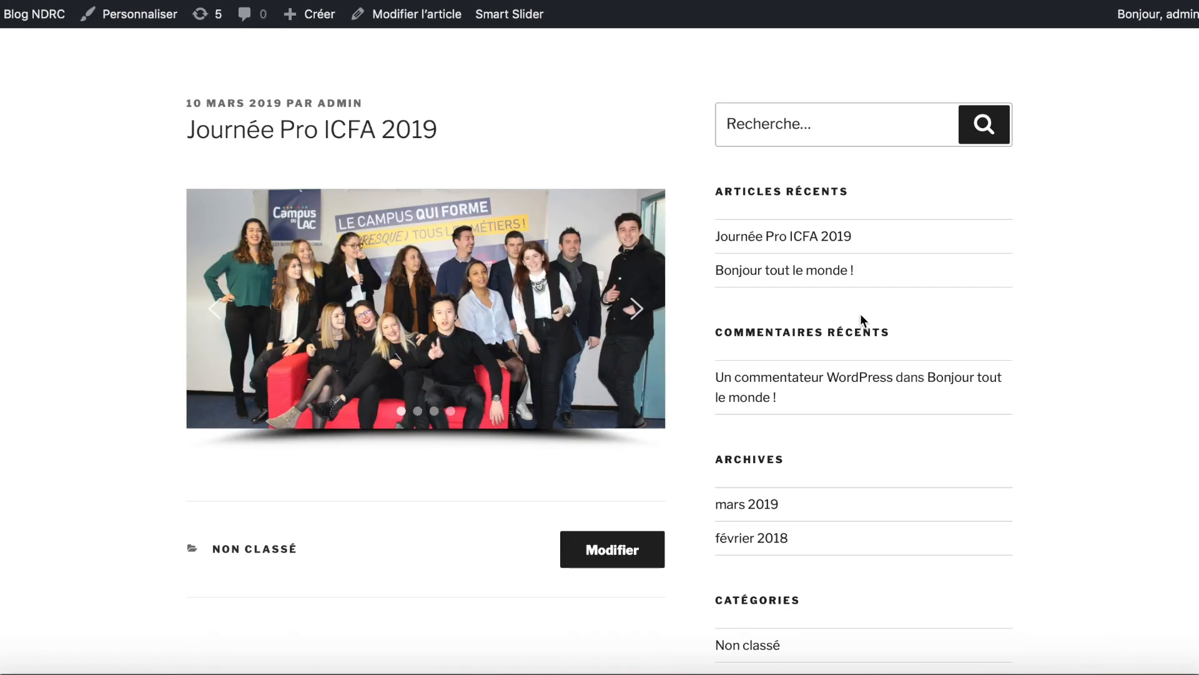
Step: Advance through the embedded slider's photos on the article page and look over the page layout
scroll(861, 315, "up", 1)
left_click(636, 333)
left_click(636, 333)
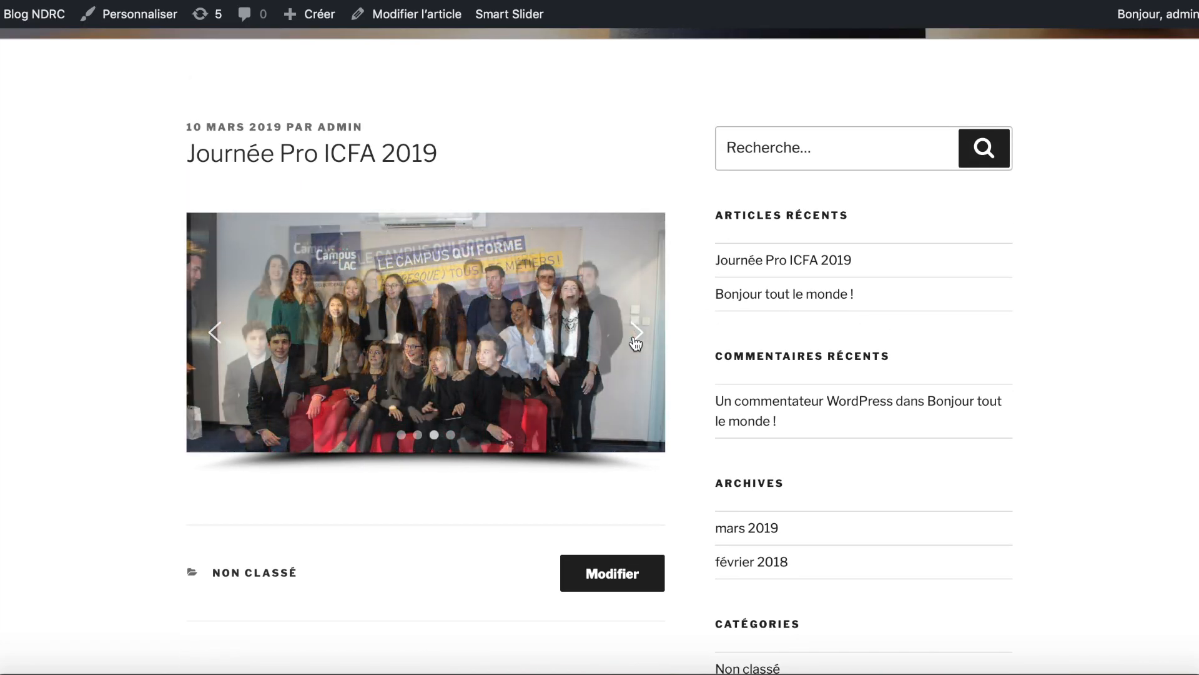
left_click(638, 333)
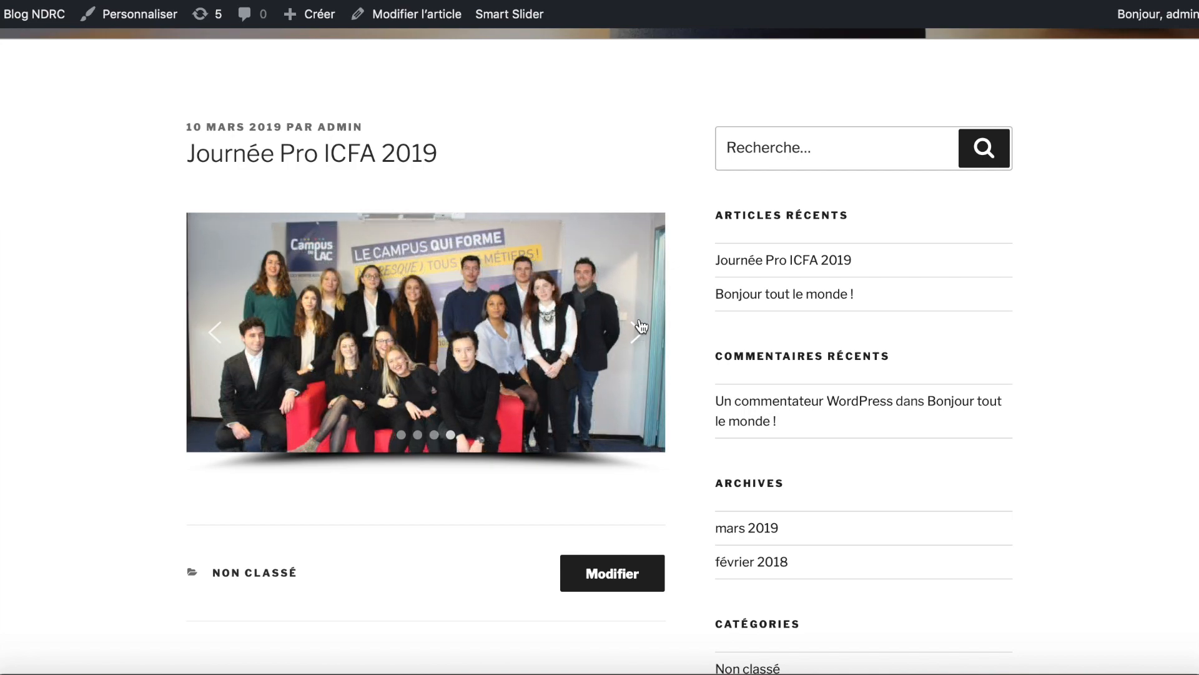
left_click(635, 340)
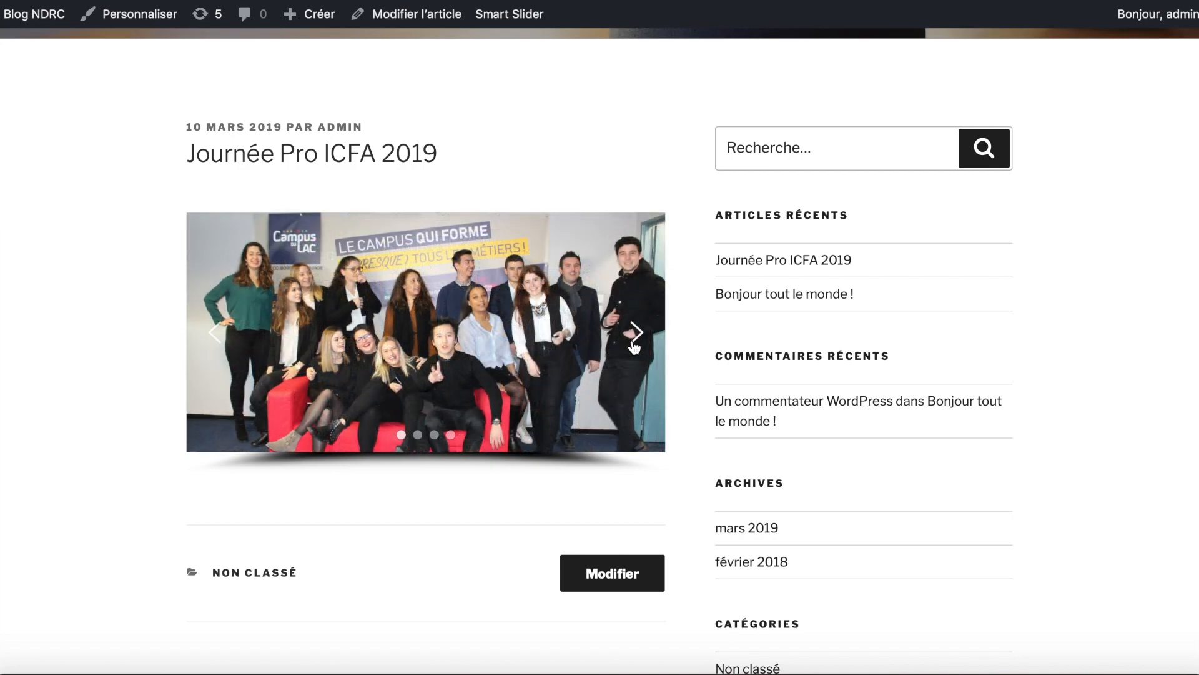
left_click(635, 347)
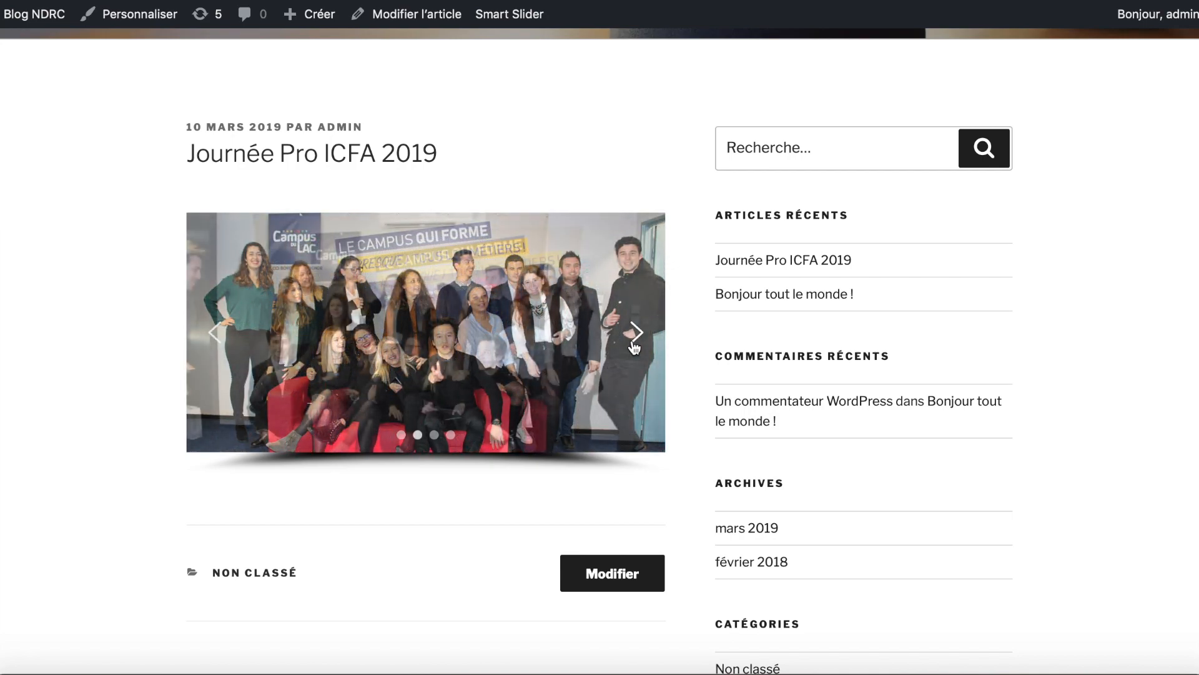
left_click(635, 347)
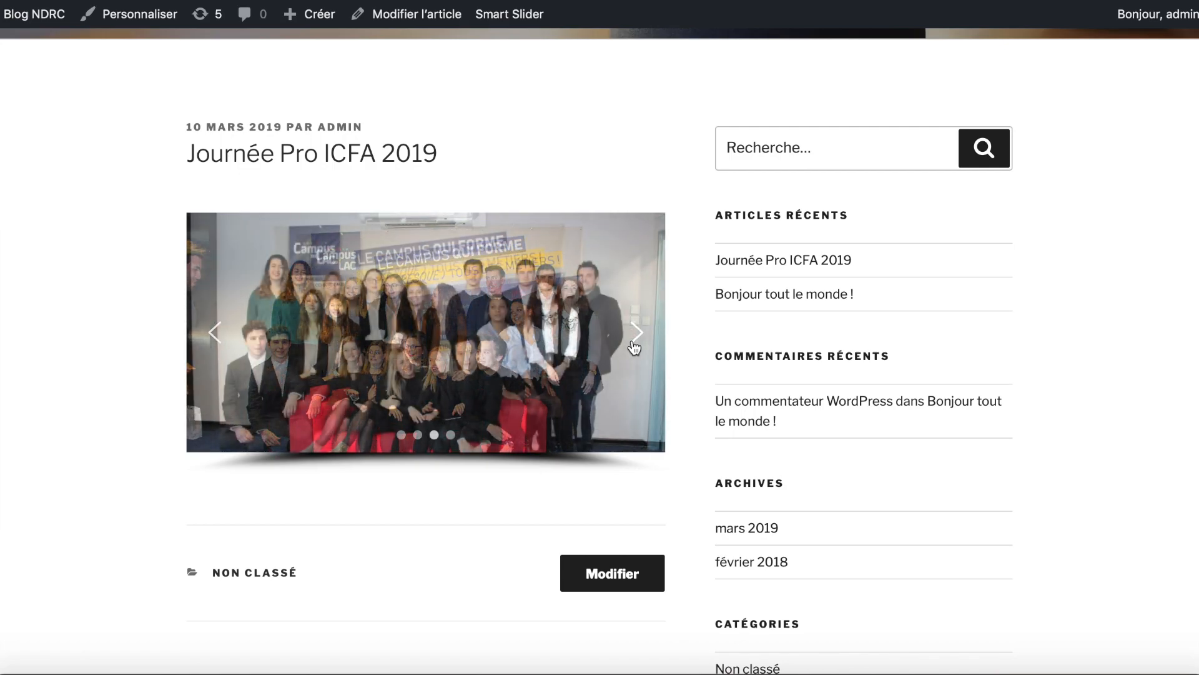
scroll(594, 139, "up", 3)
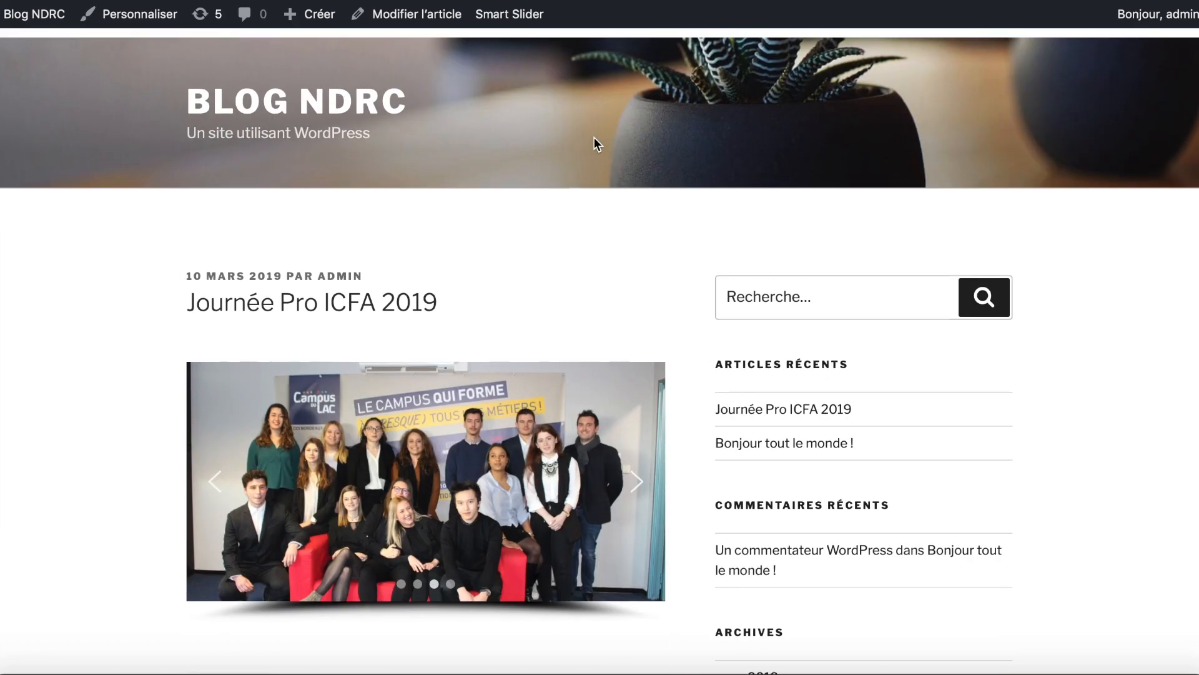
scroll(594, 137, "down", 1)
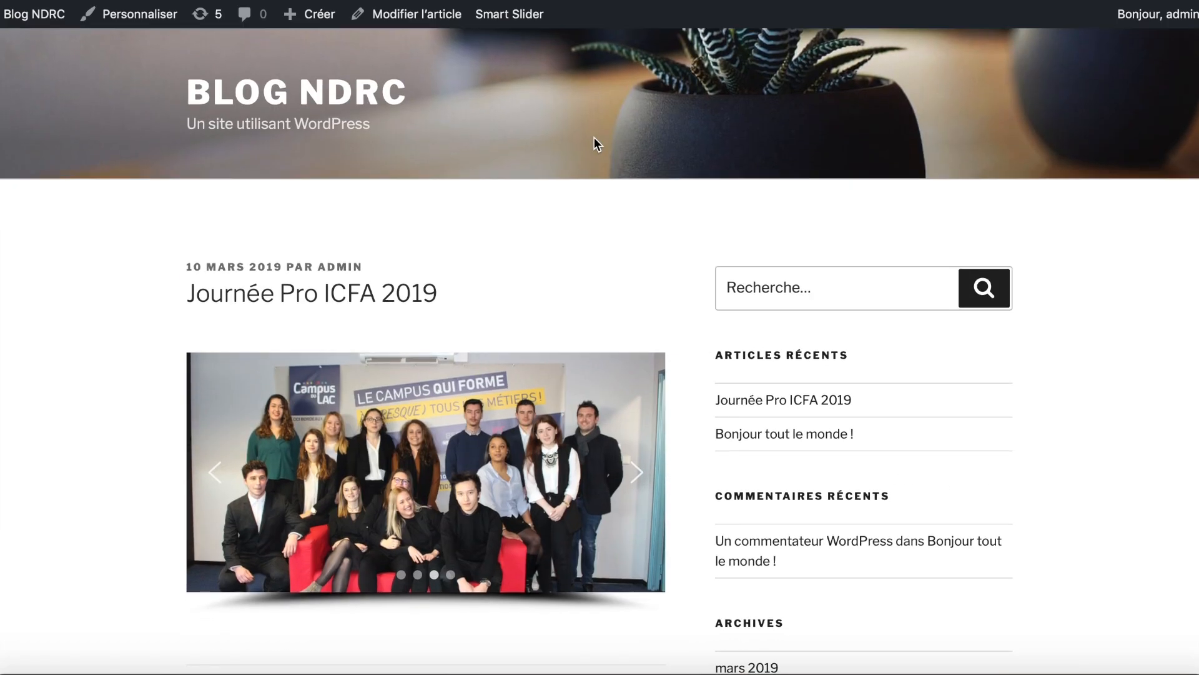